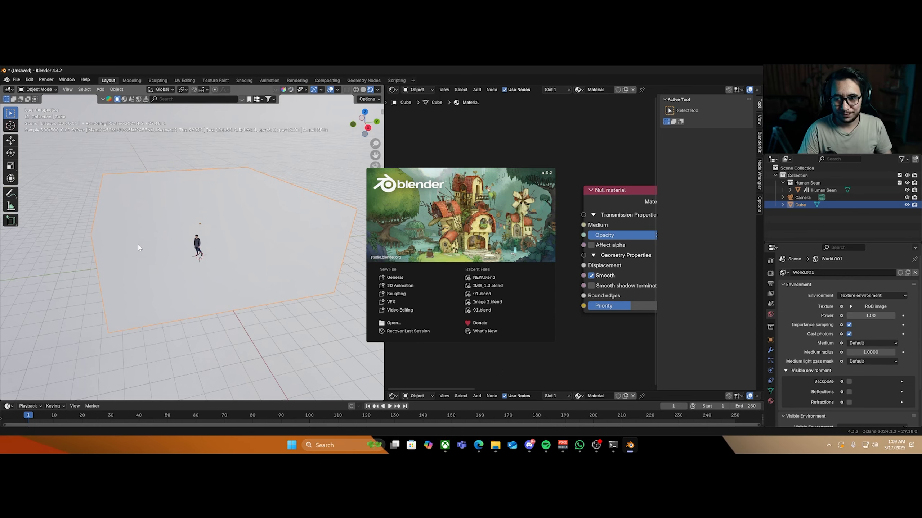
Dismiss the splash screen and add an Absorption medium to the Null material's Medium input on the cube
left_click(264, 235)
middle_click_drag(153, 290, 87, 276)
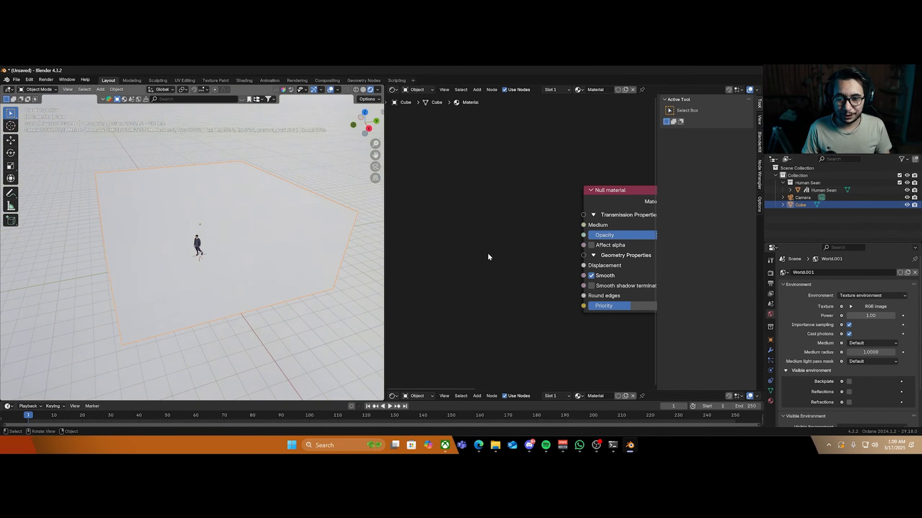
key("Home")
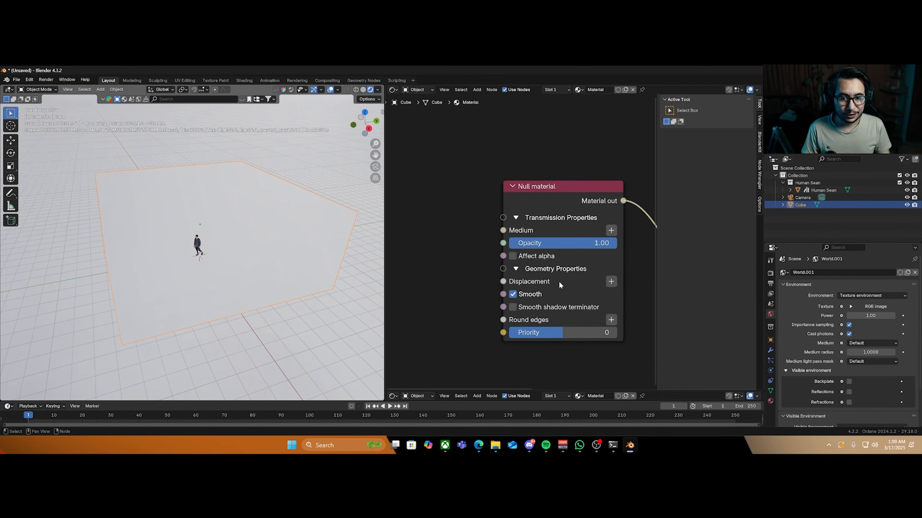
left_click(611, 231)
mouse_move(608, 240)
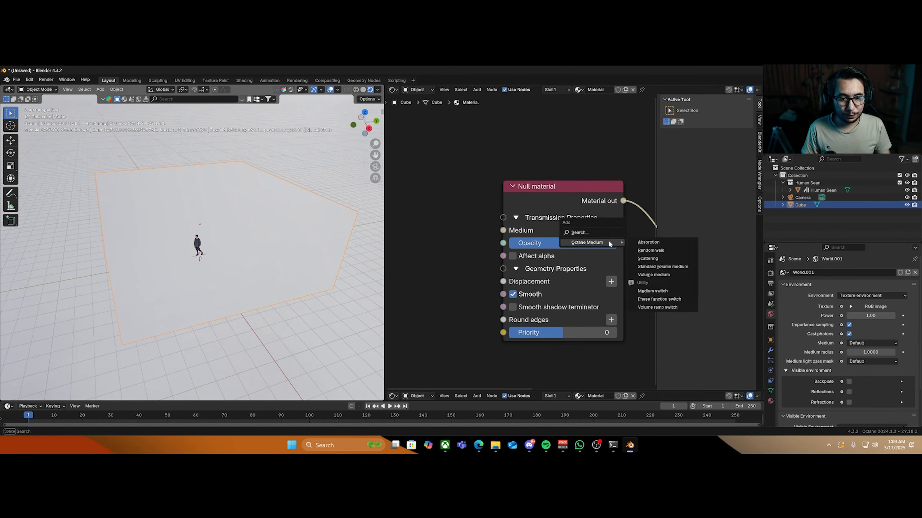
left_click(650, 240)
left_click(641, 215)
middle_click_drag(415, 323, 508, 314)
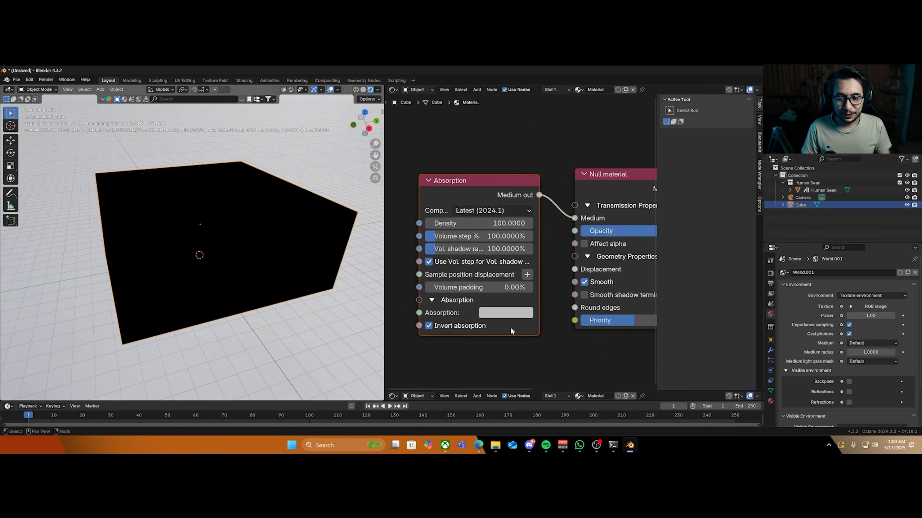
Set the Absorption medium's colour to white and raise its volume step and volume shadow ray step to 1000%
left_click(508, 313)
left_click_drag(588, 156, 589, 132)
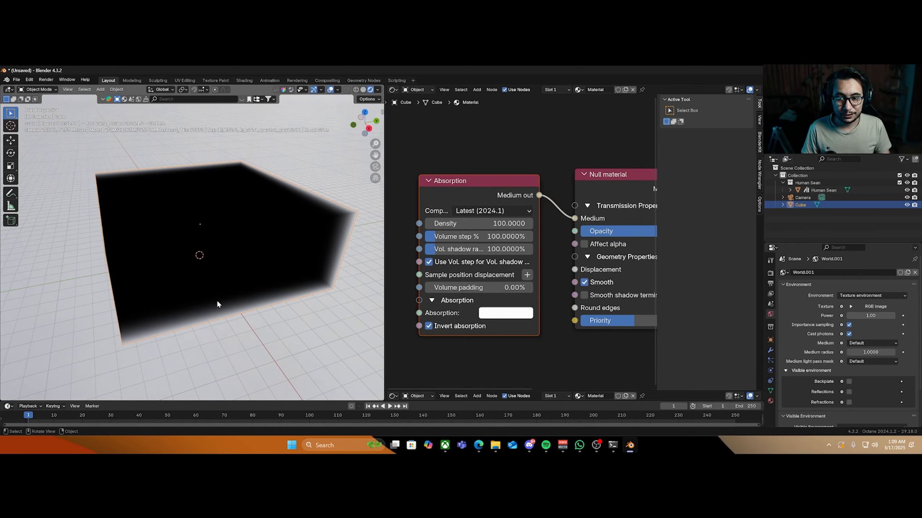
left_click_drag(473, 237, 571, 236)
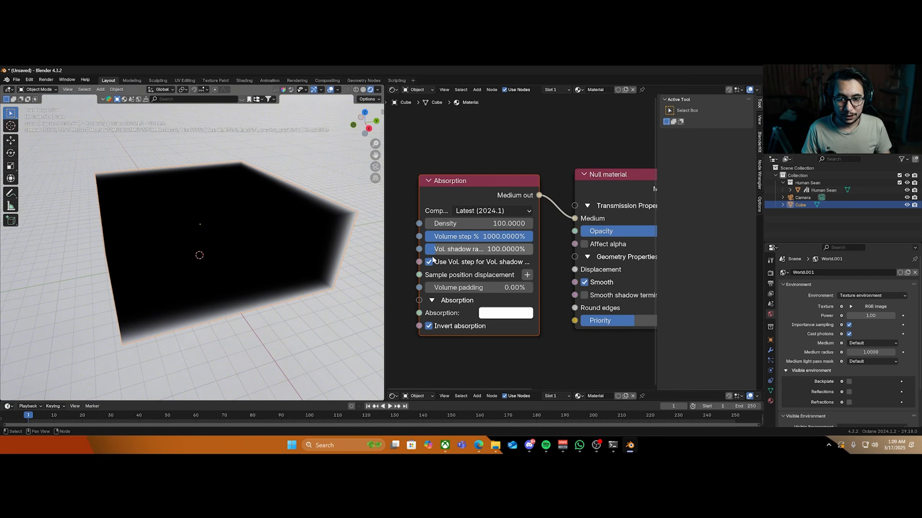
left_click_drag(450, 251, 571, 250)
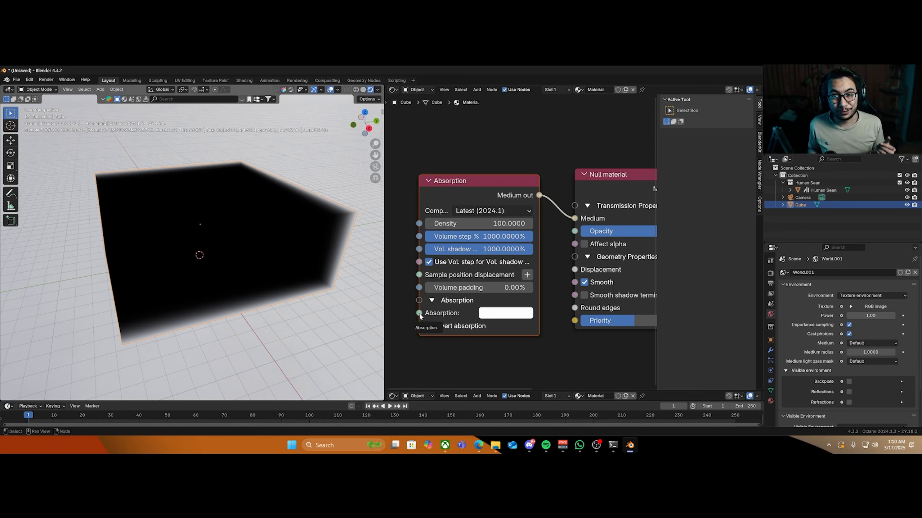
Try a density of 0.5 on the Absorption medium and settle on a density of 5
scroll(413, 343, "up", 4)
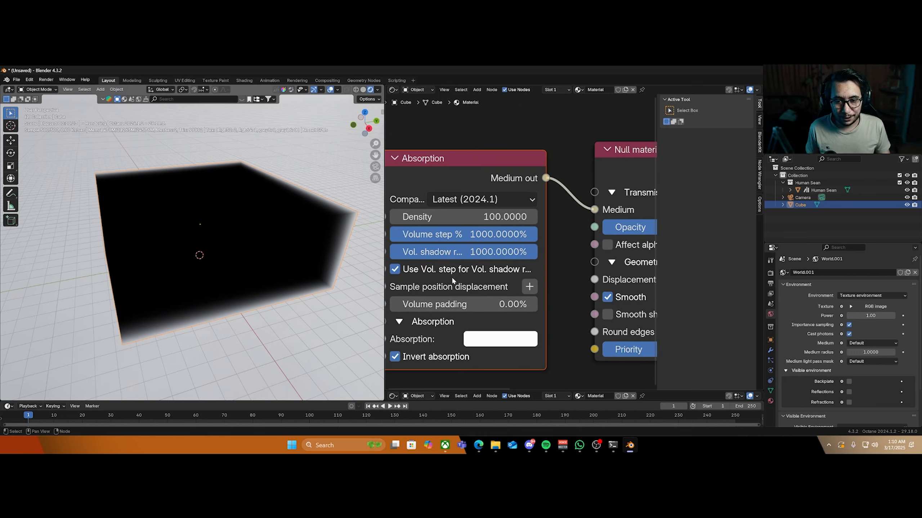
middle_click_drag(455, 283, 509, 286)
left_click(522, 218)
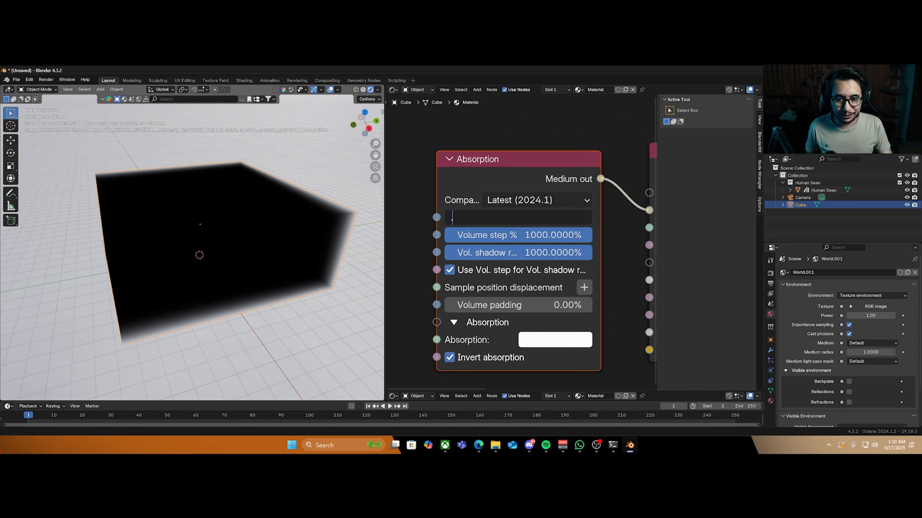
key("Return")
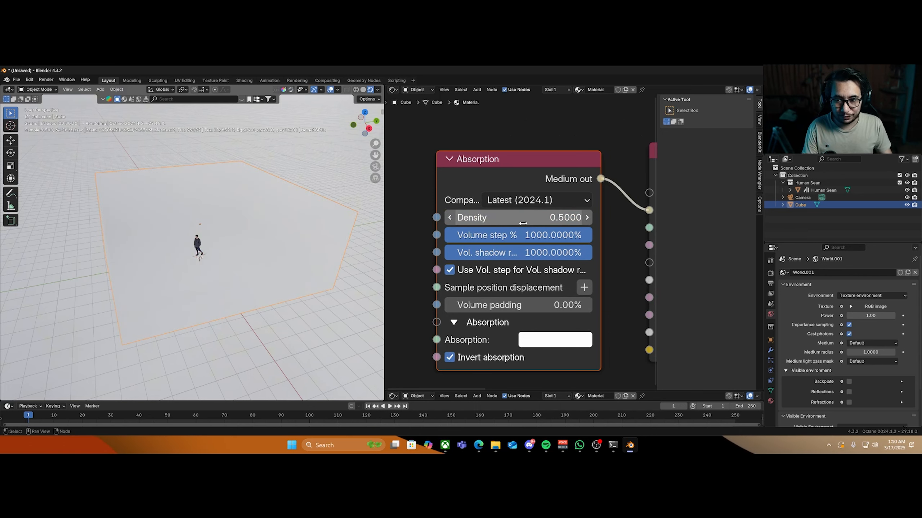
left_click(522, 220)
key("Return")
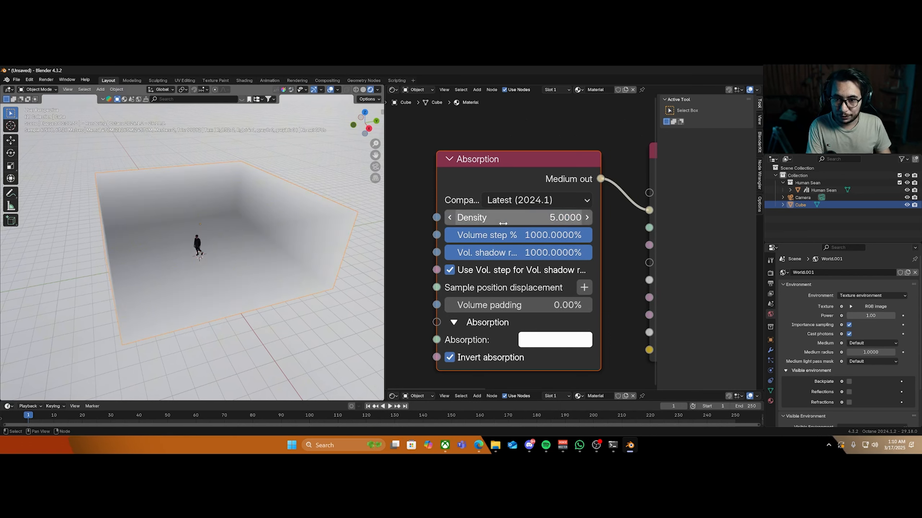
Examine the absorption effect inside the cube around the human figure from several angles and distances
middle_click_drag(228, 252, 216, 317)
scroll(217, 317, "up", 4)
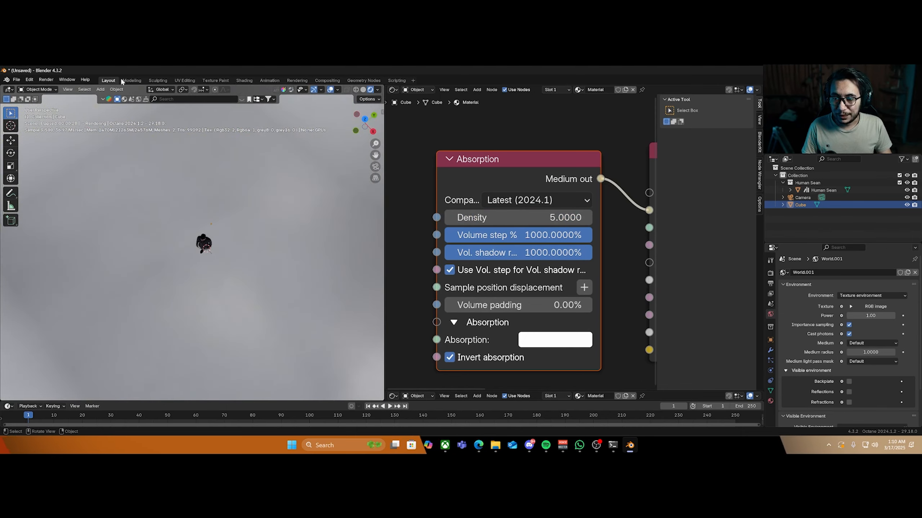
scroll(234, 360, "up", 6)
middle_click_drag(234, 360, 247, 306)
scroll(193, 284, "down", 6)
scroll(496, 207, "down", 4)
Delete the Absorption node and add a Random walk medium to the Null material's Medium input
middle_click_drag(496, 207, 503, 238)
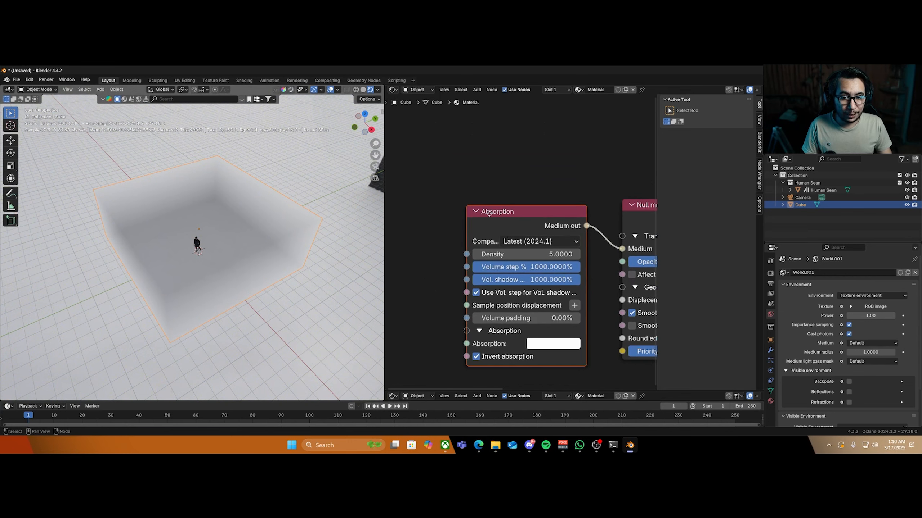
left_click_drag(490, 213, 482, 175)
key("x")
middle_click_drag(509, 262, 426, 268)
left_click(648, 255)
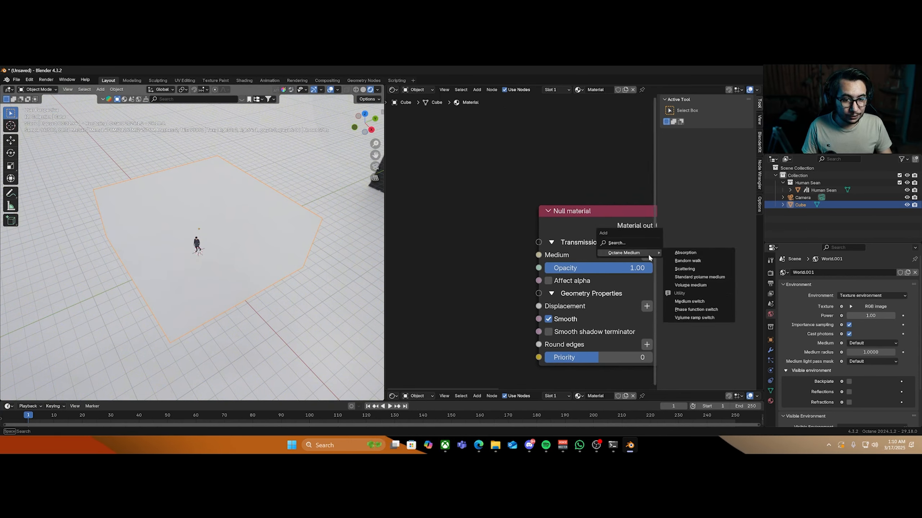
left_click(690, 262)
left_click(459, 318)
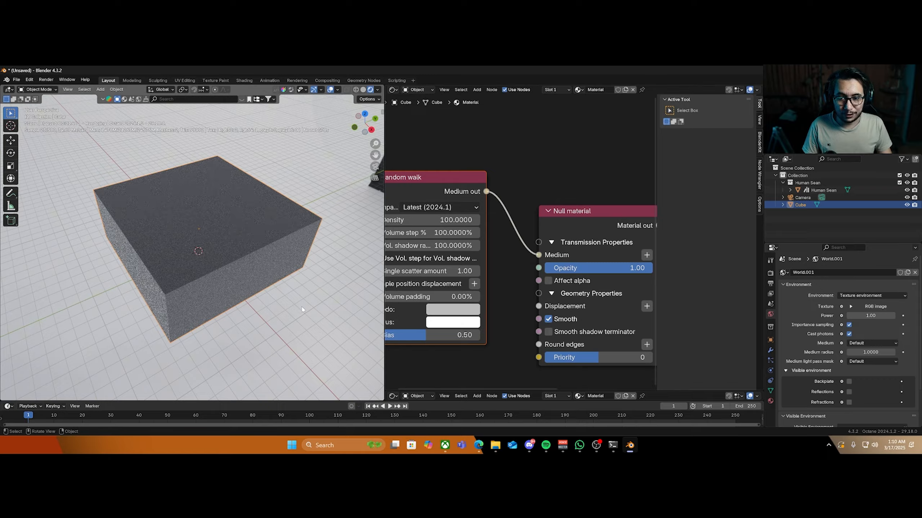
Set the Random walk medium's volume step and volume shadow ray step to 1000% and its density to 0.1
scroll(309, 305, "up", 6)
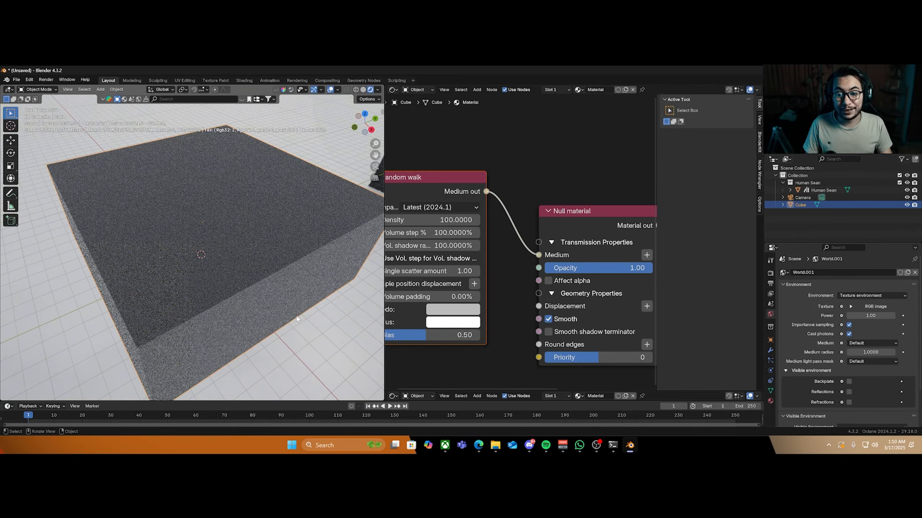
middle_click_drag(514, 280, 578, 288)
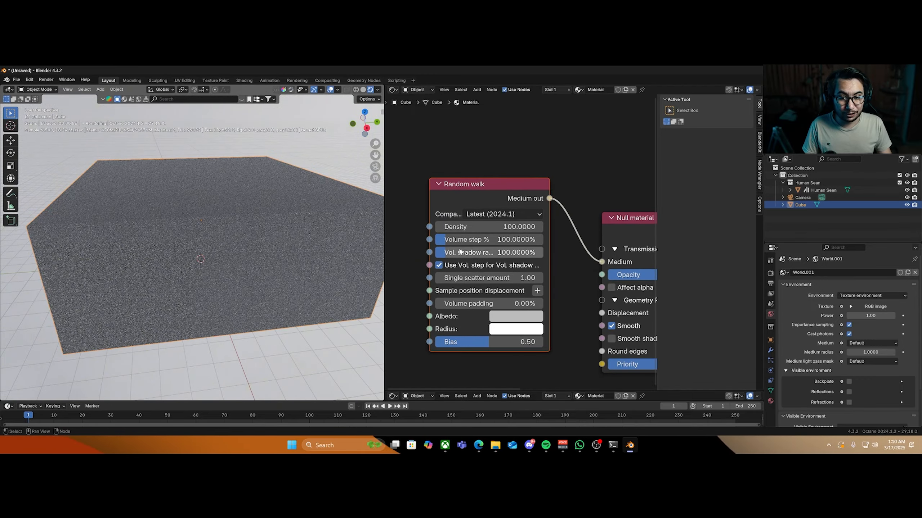
left_click_drag(458, 240, 542, 240)
left_click_drag(448, 256, 542, 254)
mouse_move(213, 282)
middle_mouse_down()
mouse_move(149, 261)
mouse_move(181, 298)
mouse_move(215, 298)
middle_mouse_up()
left_click(458, 226)
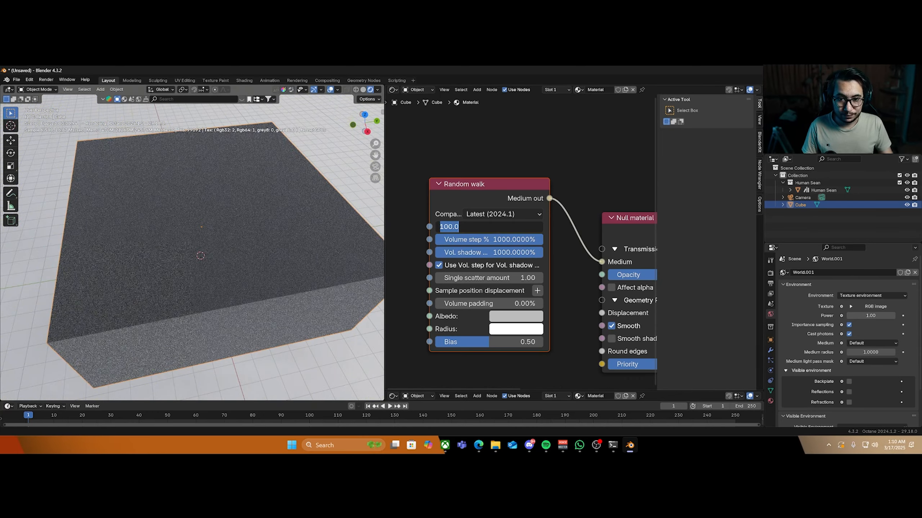
type("0.1")
key("Return")
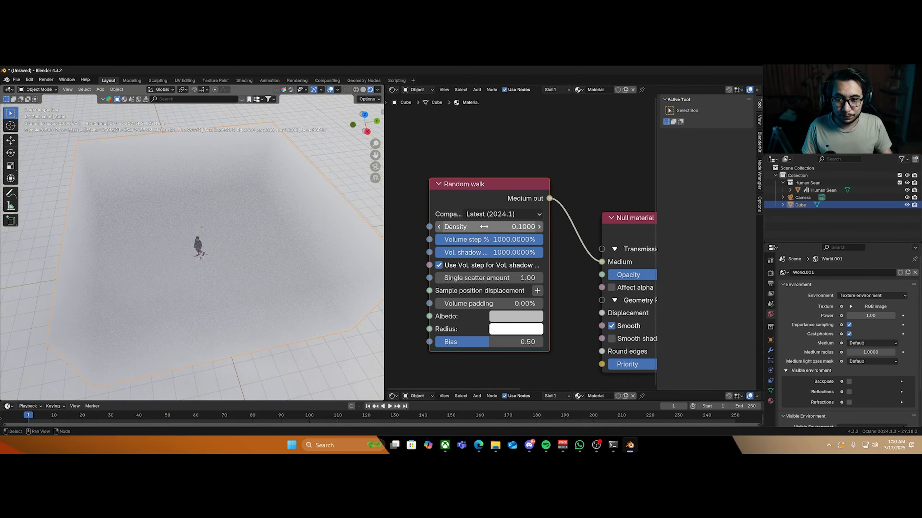
Inspect the fog around the human figure and set the Random walk's single scatter amount to about 1.51
scroll(190, 300, "up", 4)
middle_click_drag(195, 298, 203, 262)
scroll(200, 262, "up", 2)
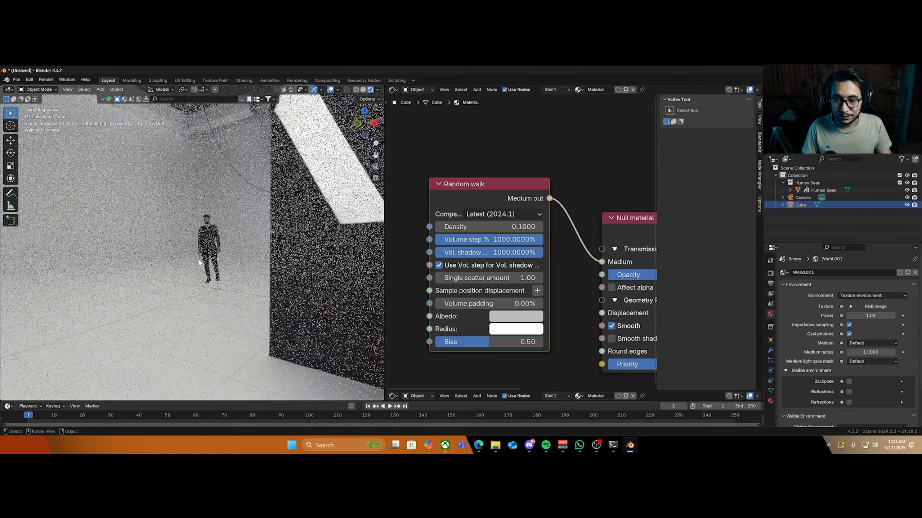
middle_click_drag(256, 259, 247, 269)
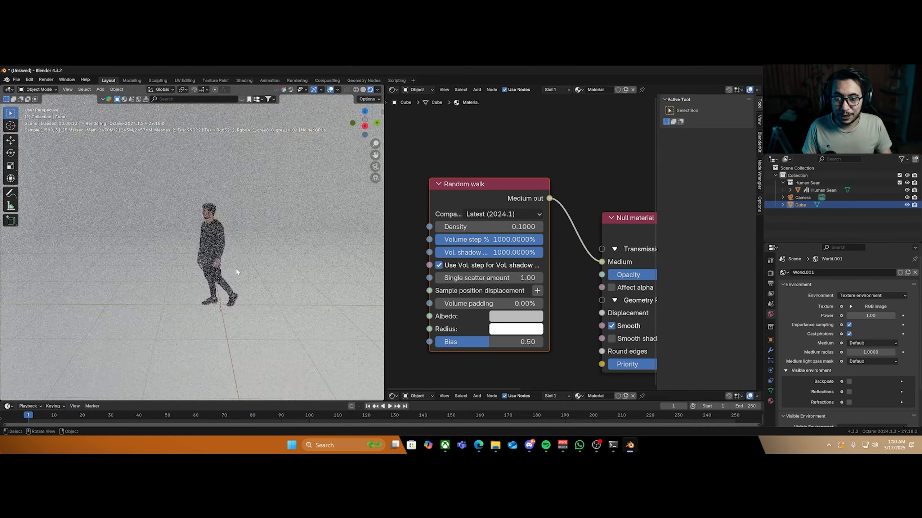
scroll(262, 276, "down", 6)
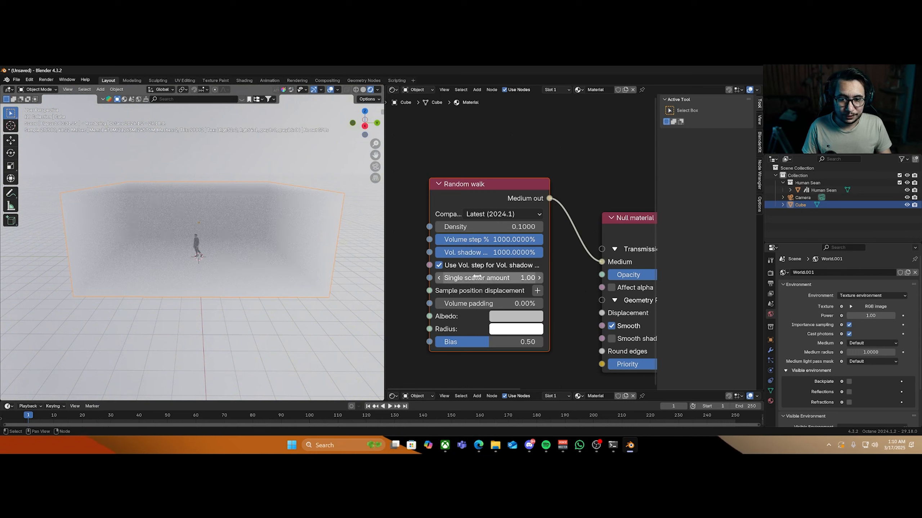
left_click_drag(478, 278, 443, 304)
Raise the Random walk's albedo to full brightness and tint it a pale orange
left_click(510, 316)
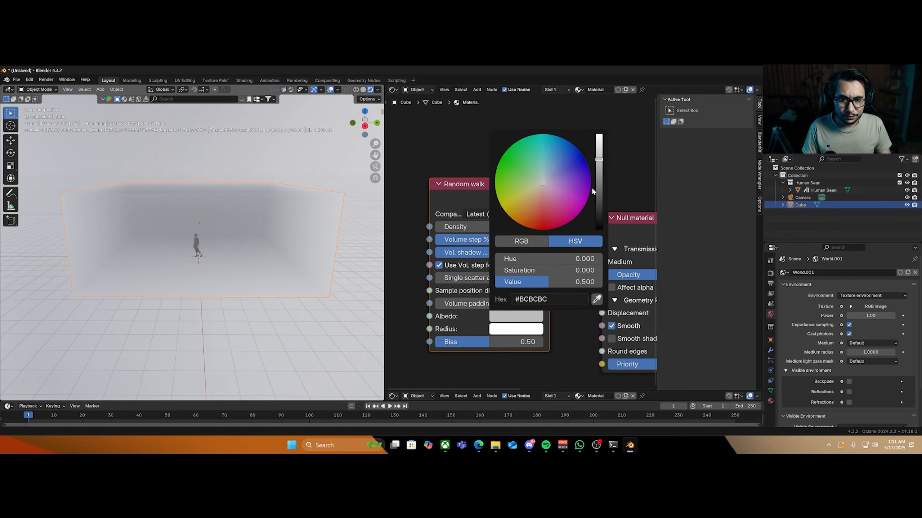
left_click_drag(598, 160, 599, 135)
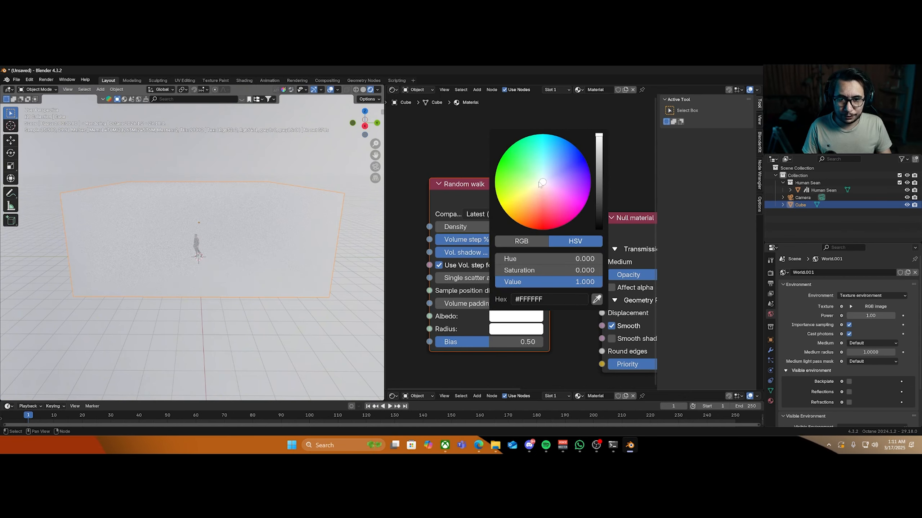
left_click(539, 188)
left_click_drag(539, 189, 538, 188)
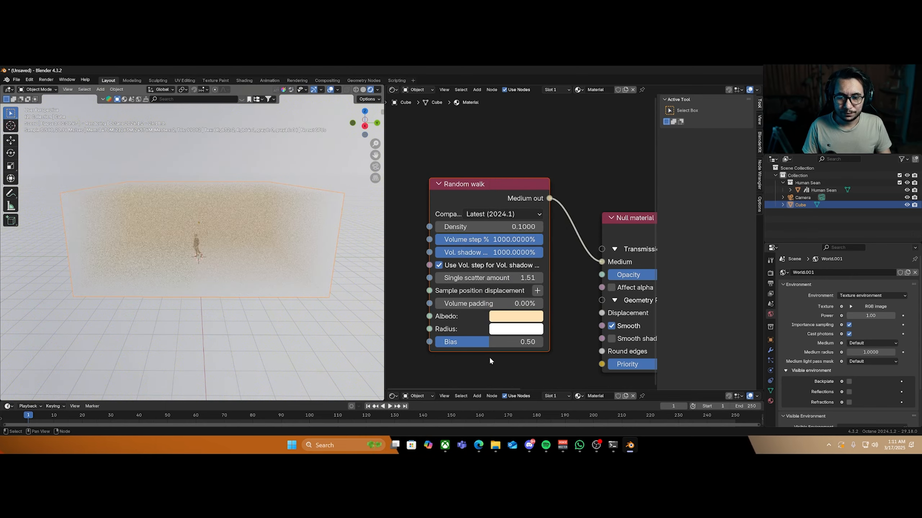
Change the Random walk's radius colour to yellow and inspect the tinted volume against the dark background
left_click(515, 332)
mouse_move(541, 226)
left_mouse_down()
mouse_move(537, 238)
mouse_move(547, 240)
mouse_move(517, 212)
left_mouse_up()
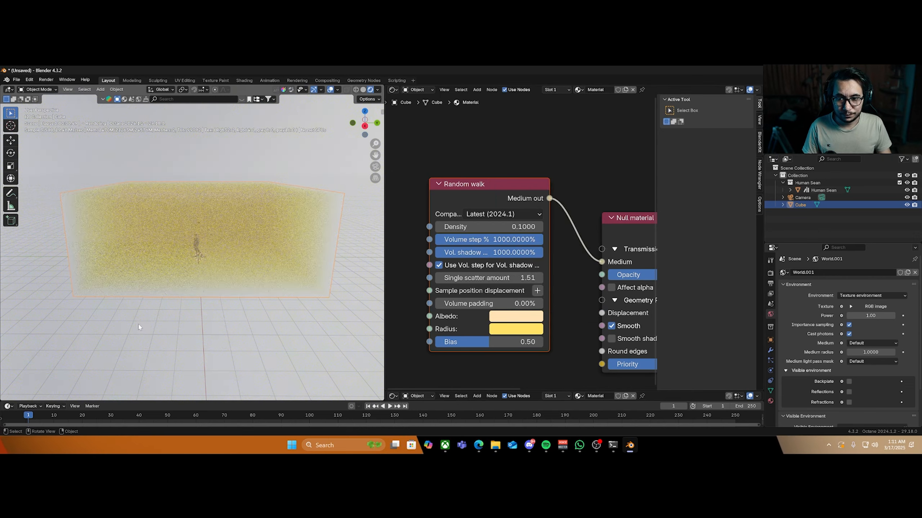
middle_click_drag(196, 297, 203, 338)
middle_click_drag(271, 313, 294, 310)
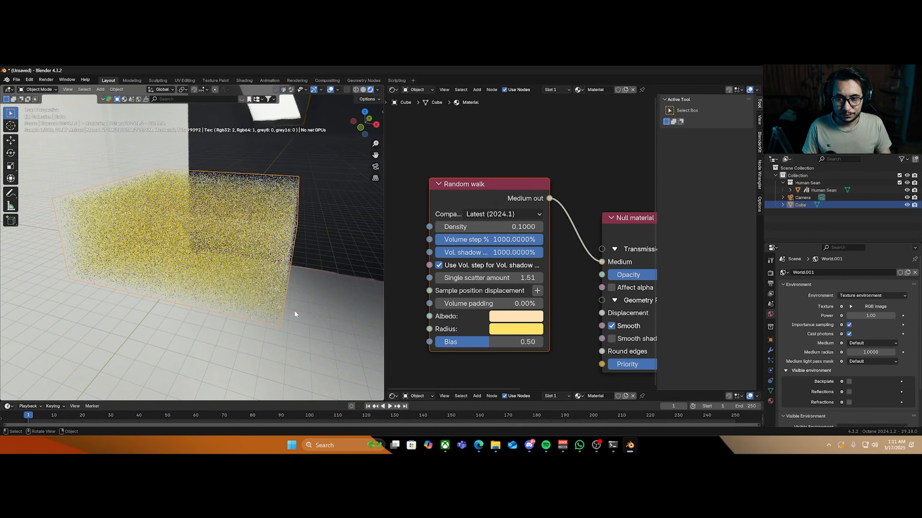
middle_click_drag(217, 329, 258, 325)
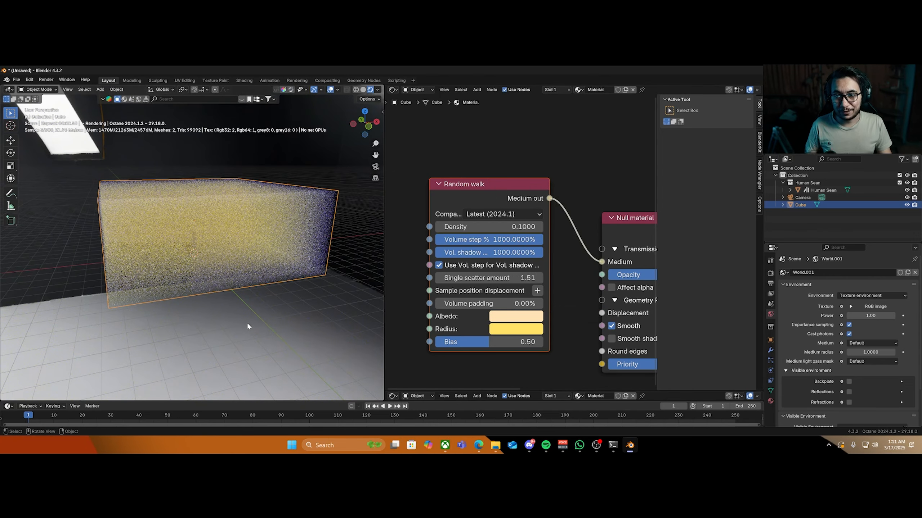
Delete the Random walk node and add a Scattering medium to the Null material's Medium input
scroll(519, 290, "down", 2)
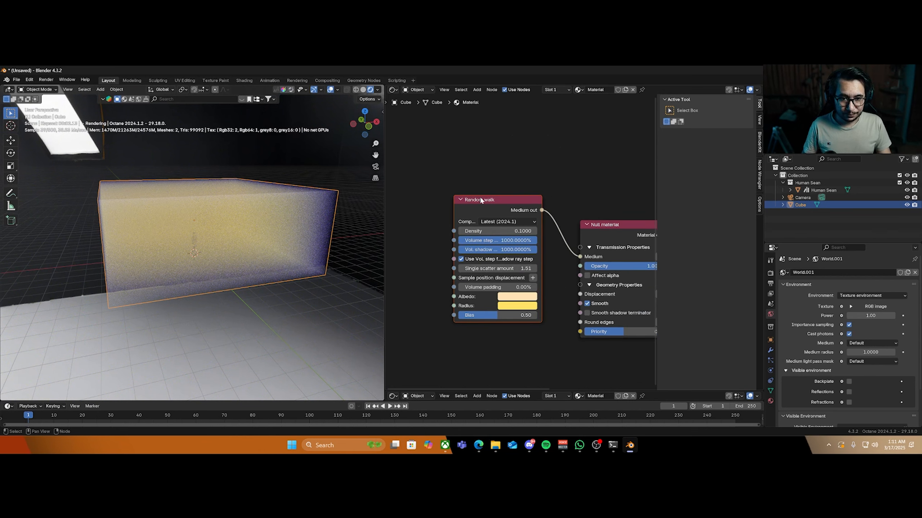
key("x")
middle_click_drag(531, 267, 454, 282)
scroll(453, 282, "up", 2)
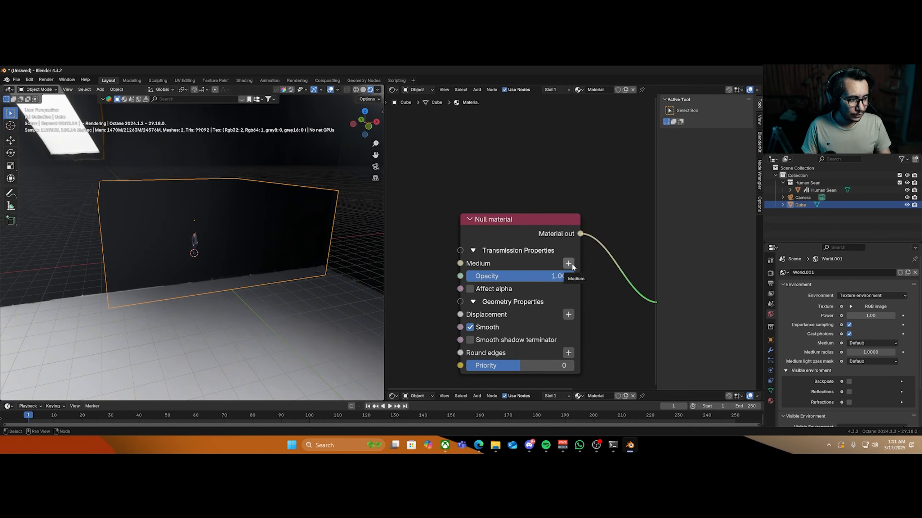
left_click(571, 263)
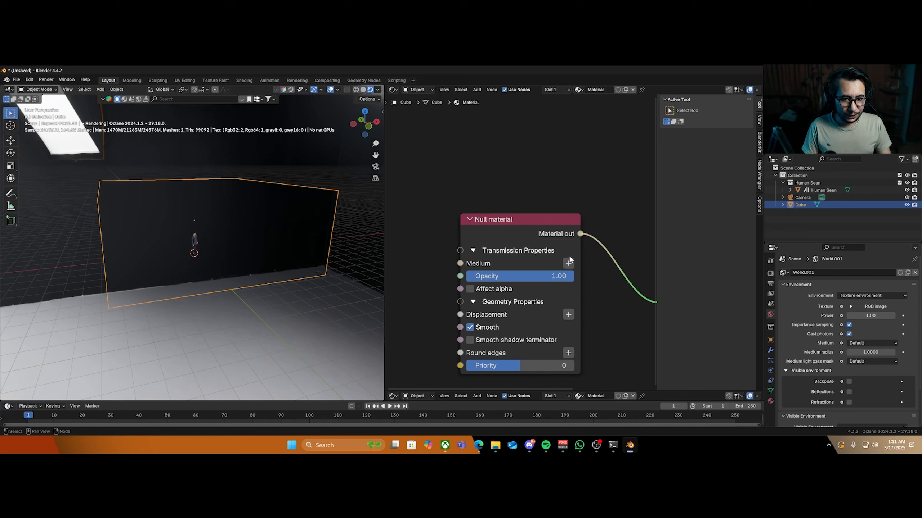
mouse_move(572, 262)
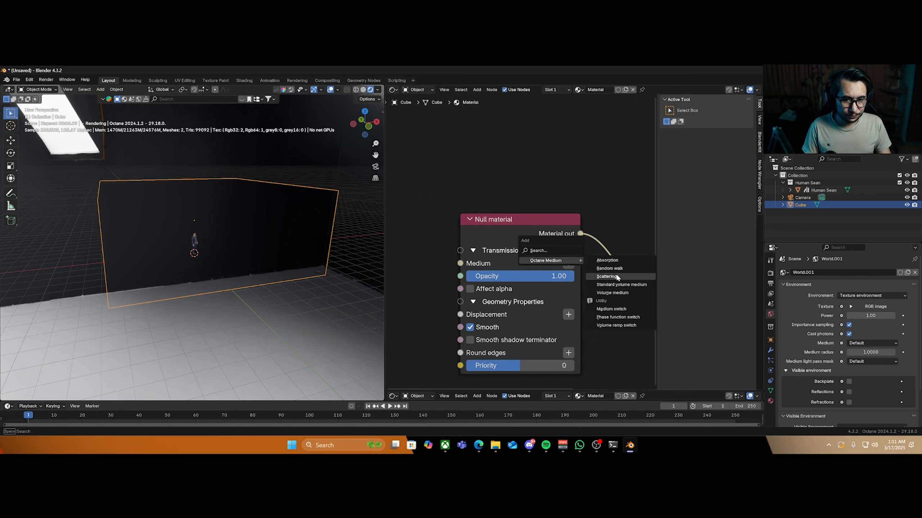
left_click(616, 277)
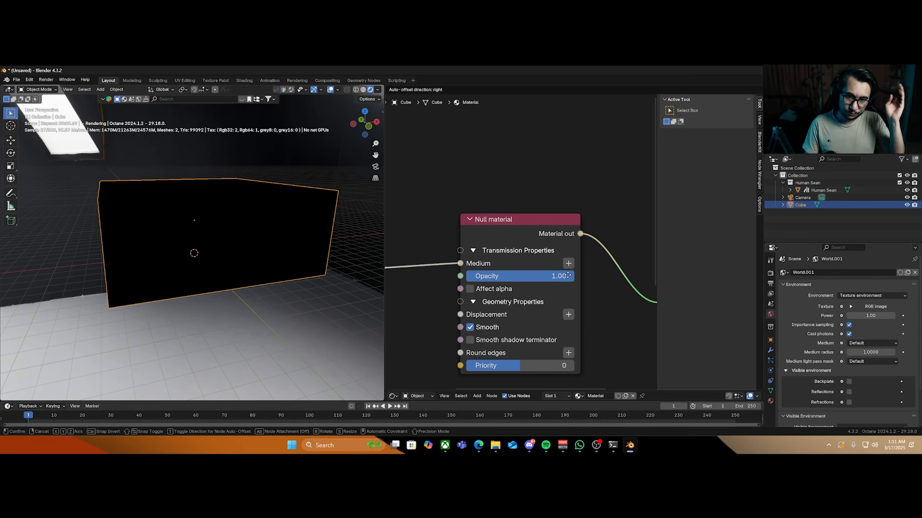
left_click(569, 276)
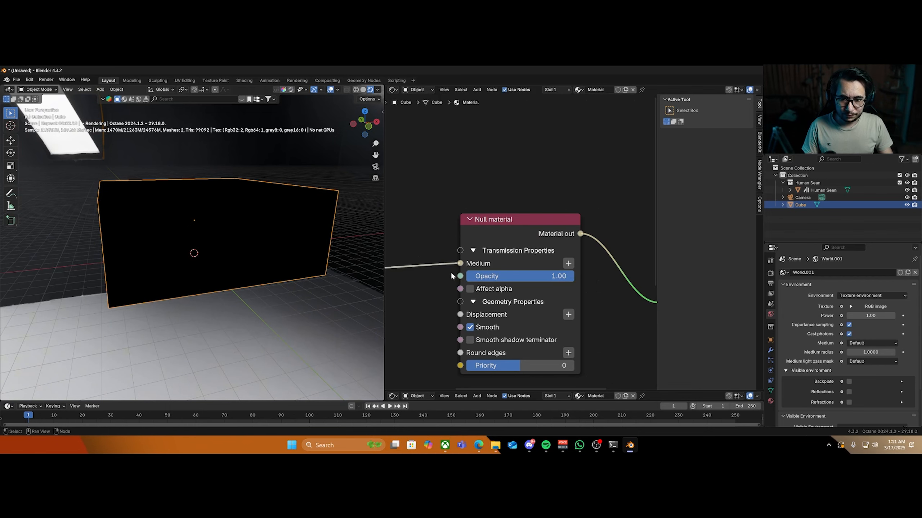
scroll(450, 277, "down", 7)
middle_click_drag(444, 290, 535, 263)
scroll(541, 265, "up", 4)
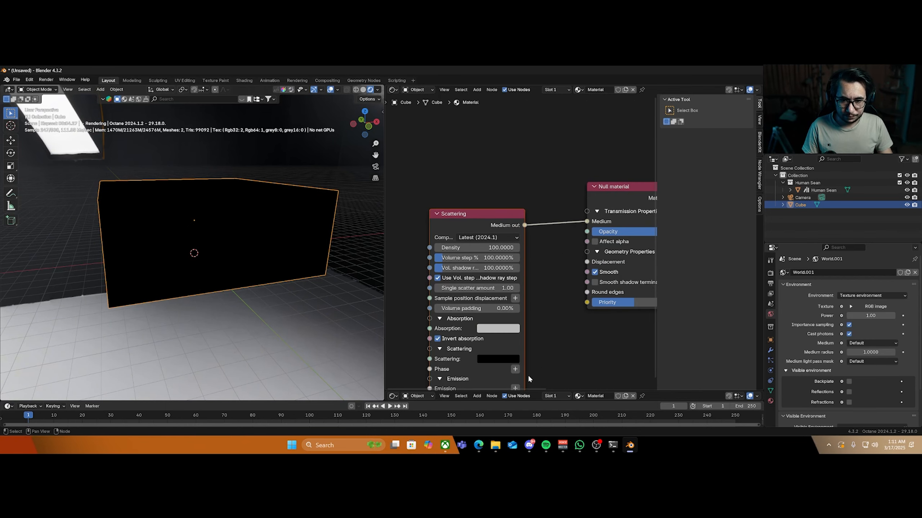
Set the Scattering medium's scattering colour to white and its density to 0.1, and inspect the fog around the human figure
left_click(497, 359)
left_click_drag(556, 257, 556, 214)
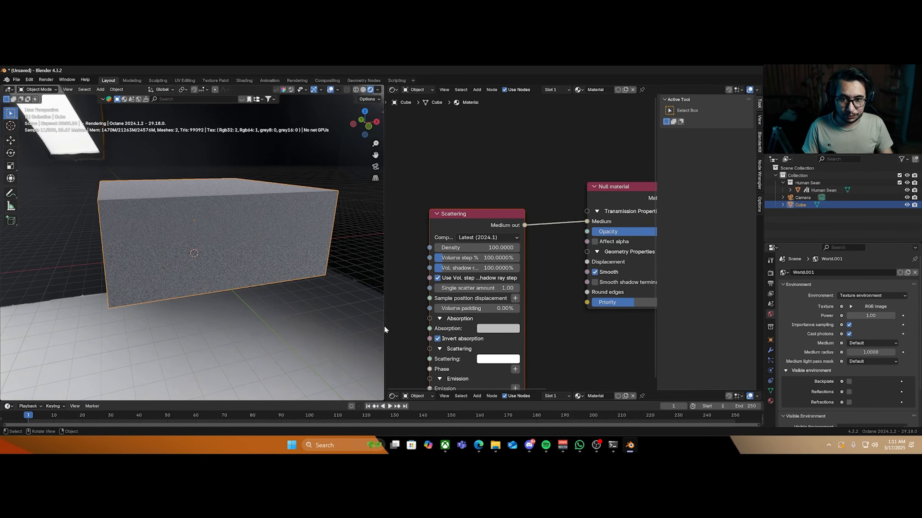
middle_click_drag(413, 350, 458, 332)
scroll(515, 236, "up", 2)
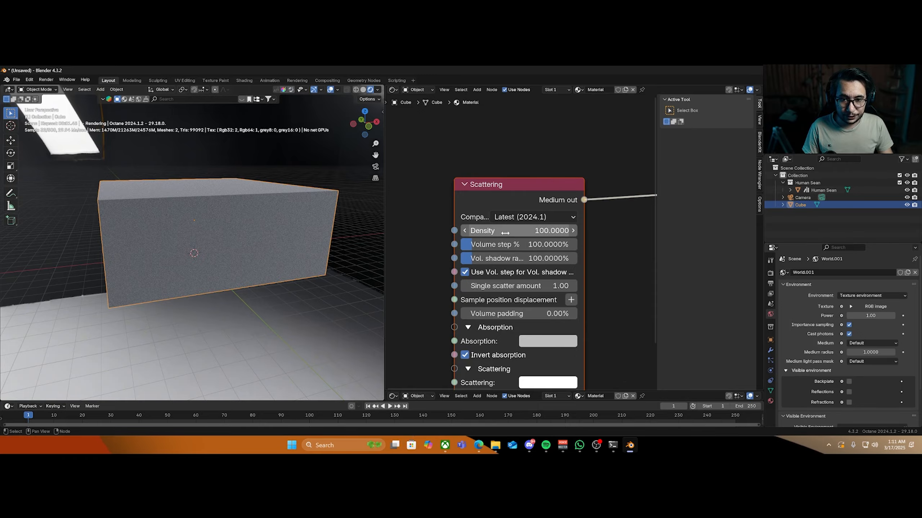
left_click(488, 231)
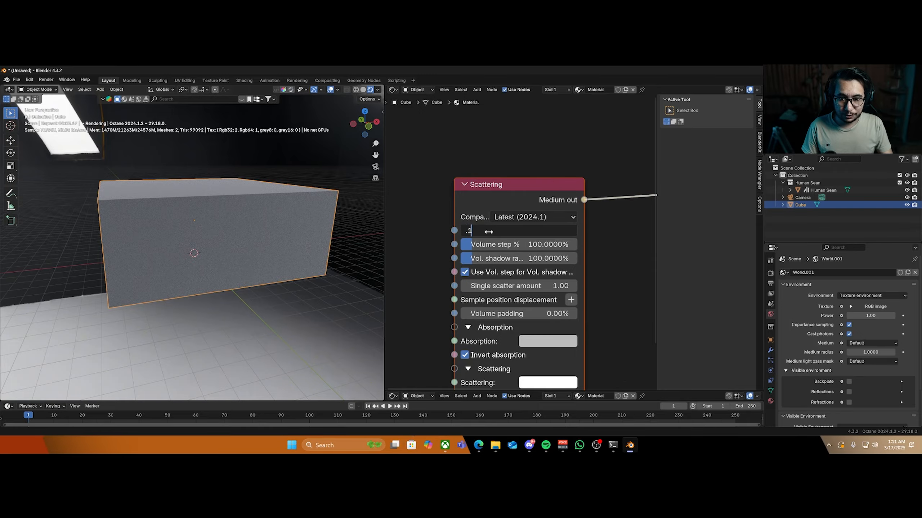
type(".1")
key("Return")
middle_click_drag(218, 255, 203, 270)
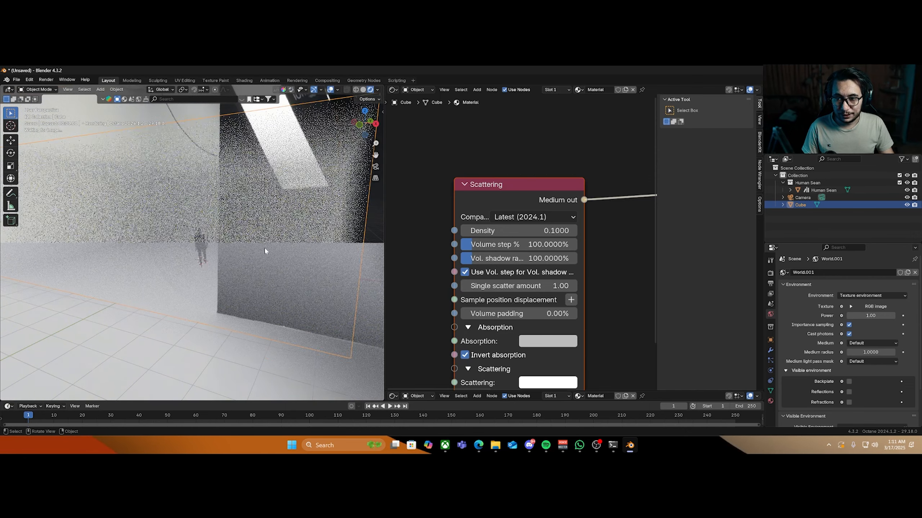
middle_click_drag(257, 255, 173, 264)
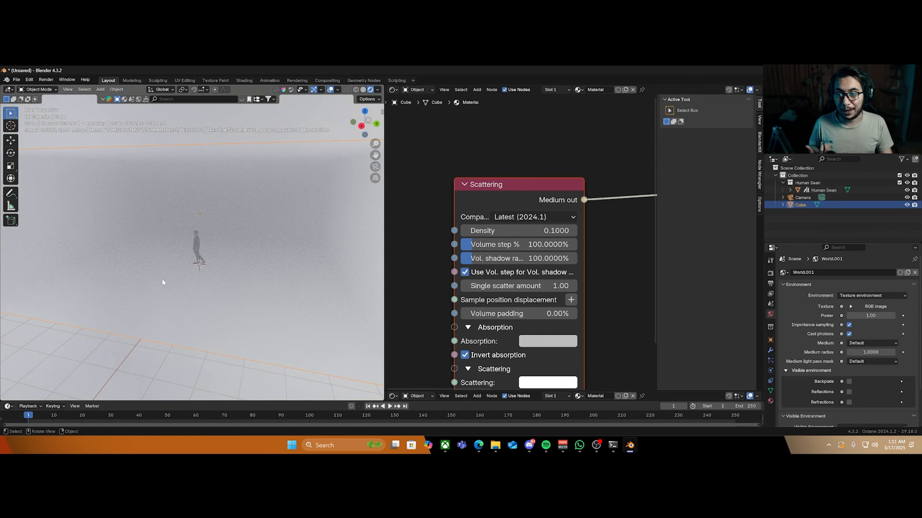
Raise the Scattering medium's volume step and volume shadow ray step to 1000% and inspect the fog from several angles
left_click_drag(494, 244, 599, 245)
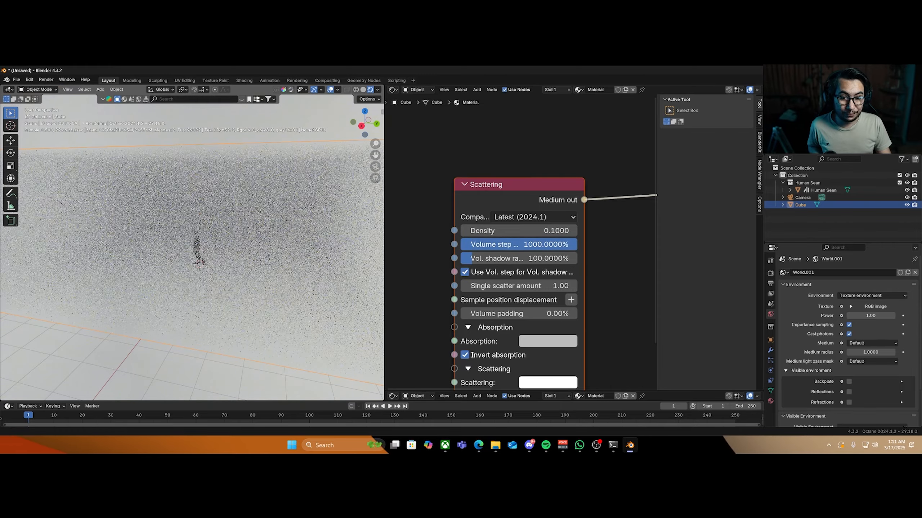
left_click_drag(504, 258, 609, 258)
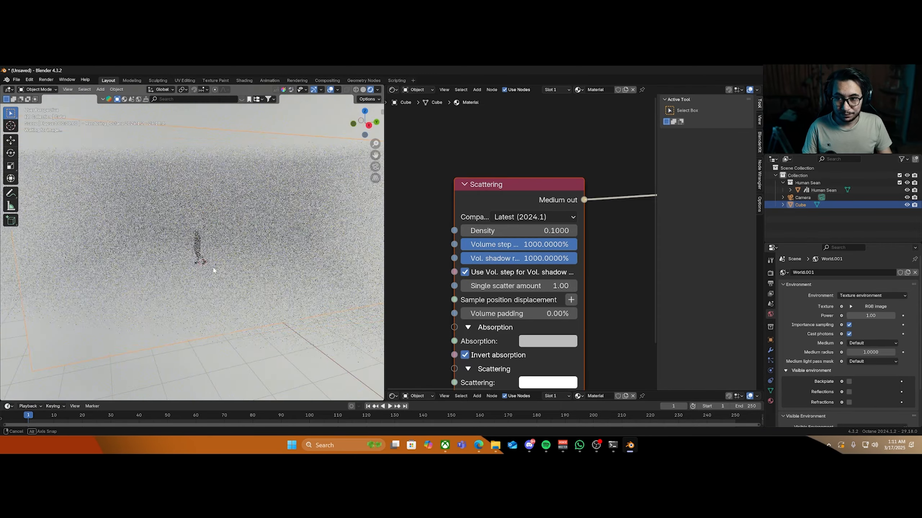
middle_click_drag(196, 261, 246, 275)
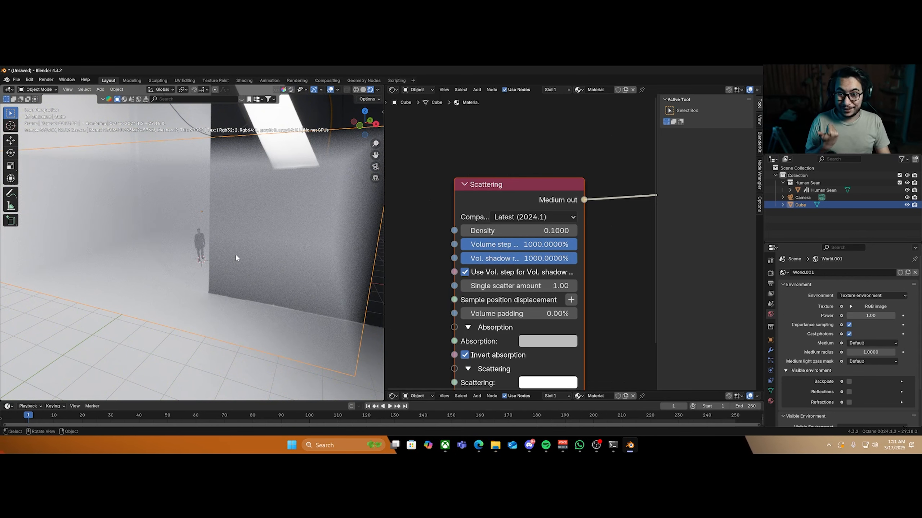
scroll(461, 266, "down", 1)
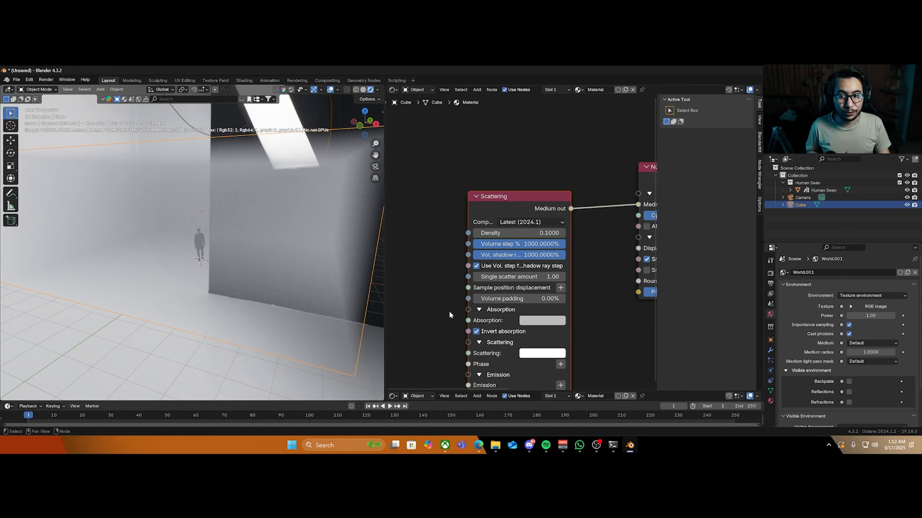
scroll(449, 314, "down", 1)
middle_click_drag(308, 251, 283, 279)
Delete the Scattering node and the Standard volume medium node from the cube's material
left_click(514, 214)
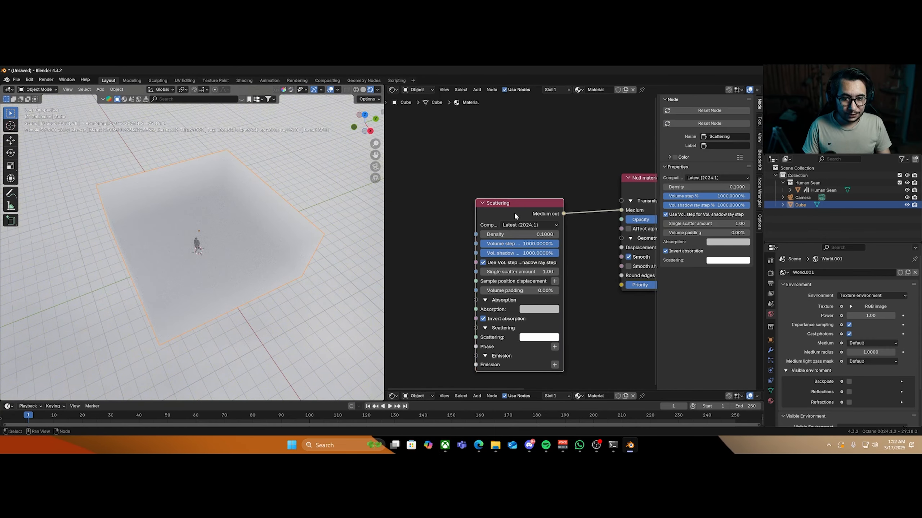
key("x")
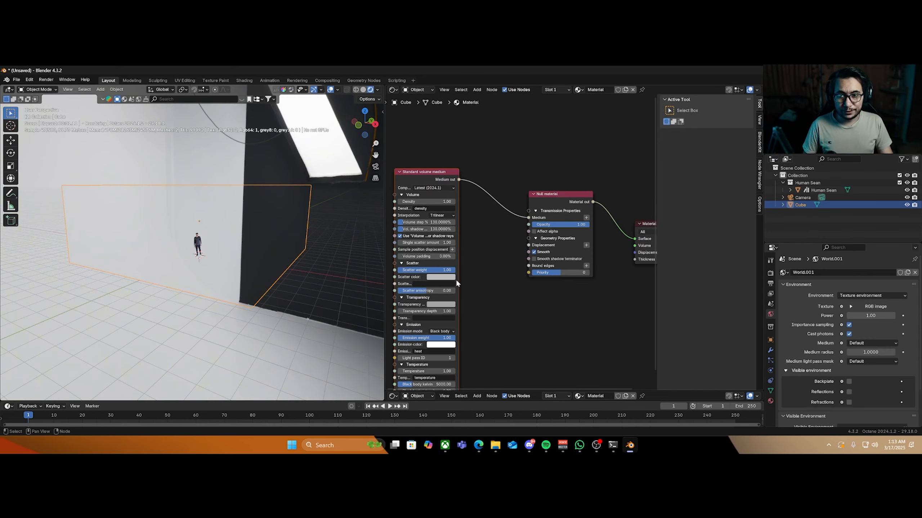
middle_click_drag(455, 278, 519, 281)
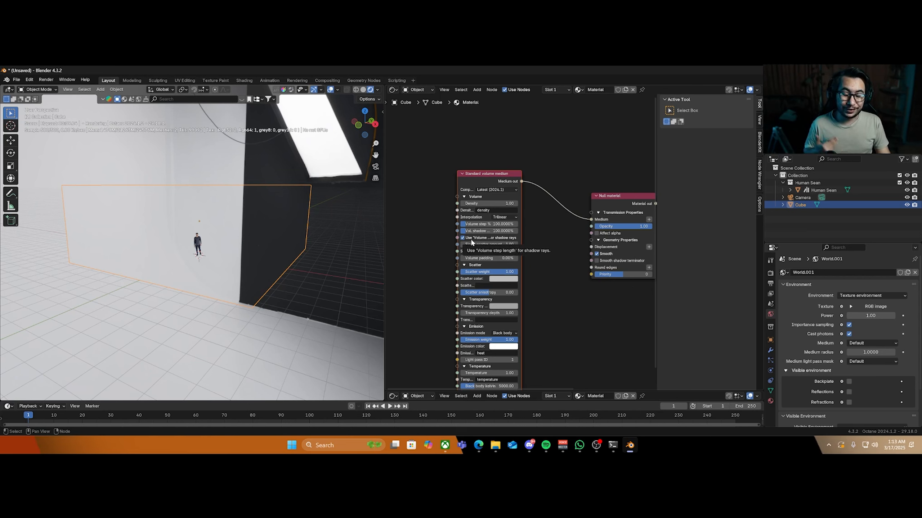
left_click(475, 185)
key("x")
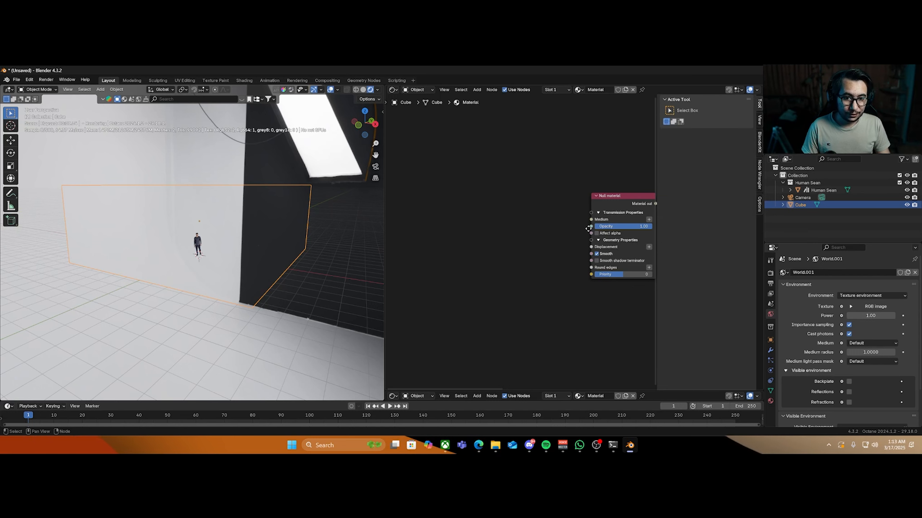
Add a Volume medium to the Null material's Medium input
middle_click_drag(601, 233, 544, 242)
scroll(544, 242, "up", 3)
scroll(545, 244, "up", 3)
left_click(625, 220)
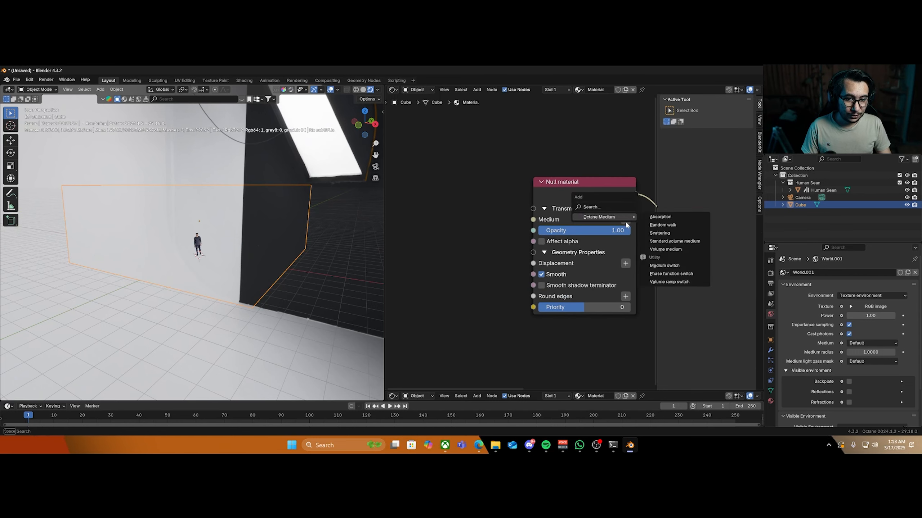
left_click(625, 220)
mouse_move(625, 217)
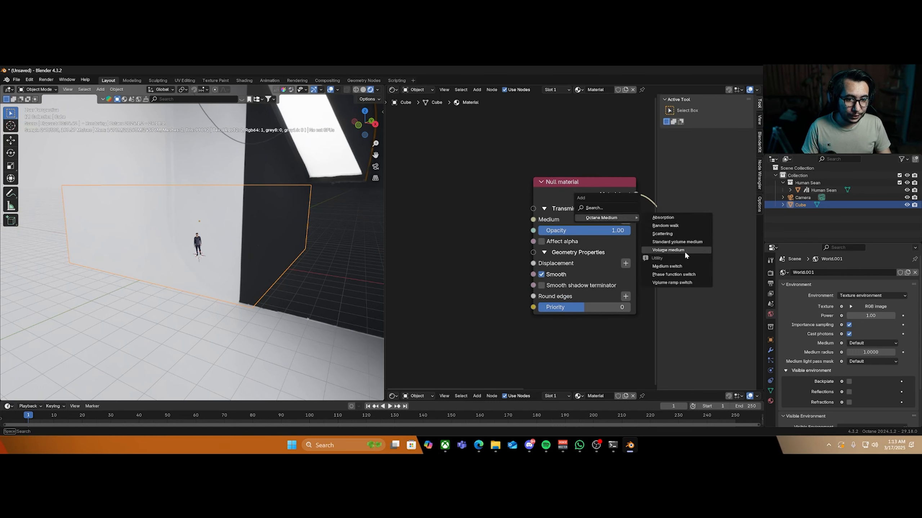
left_click(683, 250)
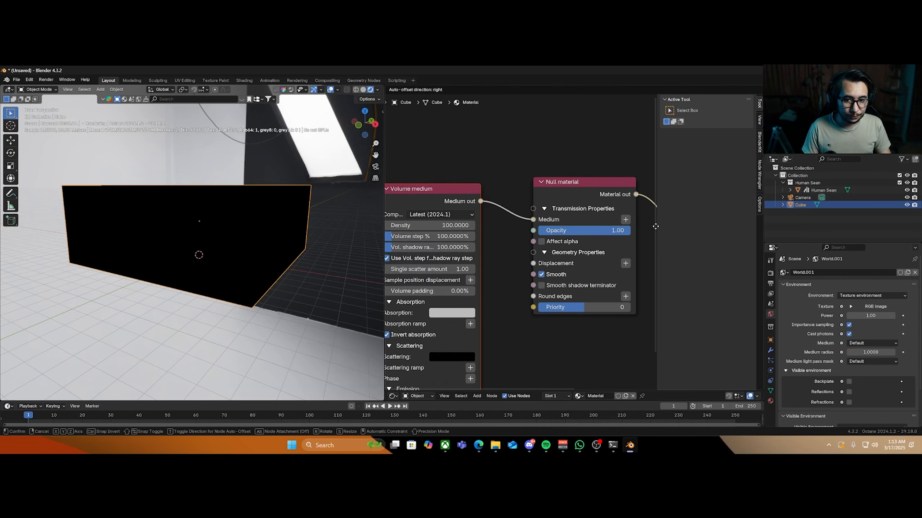
middle_click_drag(434, 256, 470, 253)
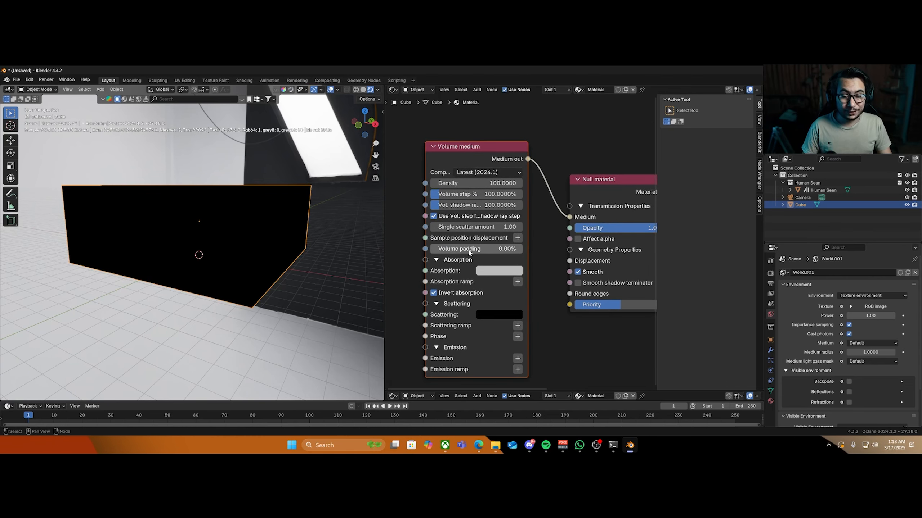
Set the Volume medium's scattering colour to white, inspect the cube, and hide the cube in the viewport
left_click(493, 314)
left_click_drag(570, 232, 570, 162)
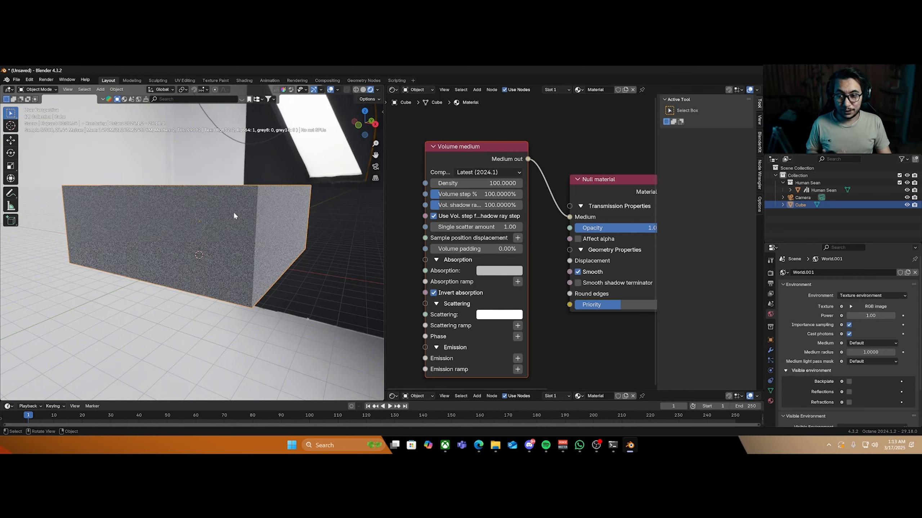
middle_click_drag(255, 260, 246, 263)
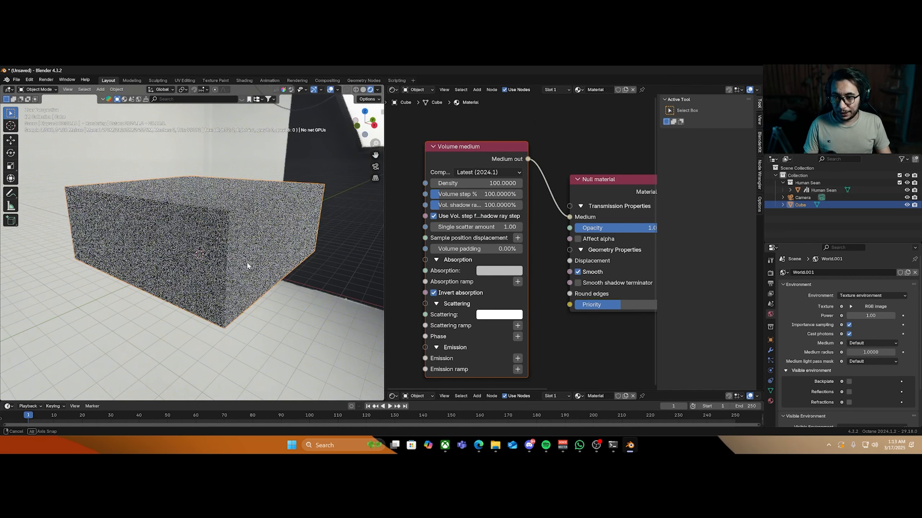
left_click(906, 205)
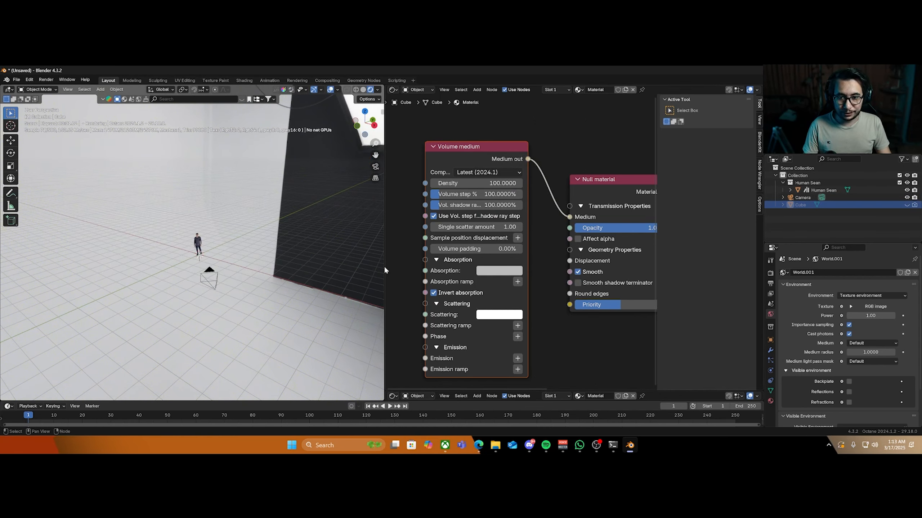
Add the stratcumulus_19 cloud volume to the scene and move it along the X axis over the scene centre
middle_click_drag(253, 227, 237, 257)
key("shift+a")
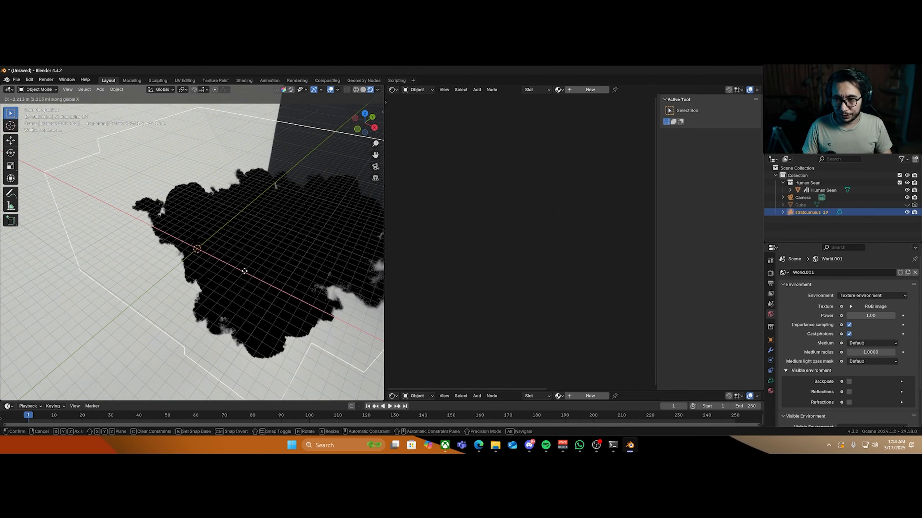
left_click(211, 255)
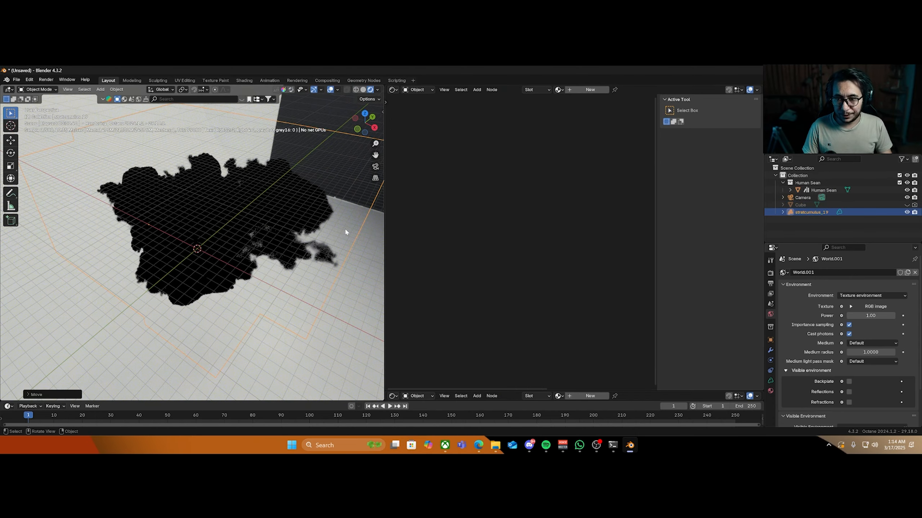
Create a new material for the cloud volume and set its Volume medium's scattering colour to white
left_click(593, 92)
middle_click_drag(547, 294, 422, 279)
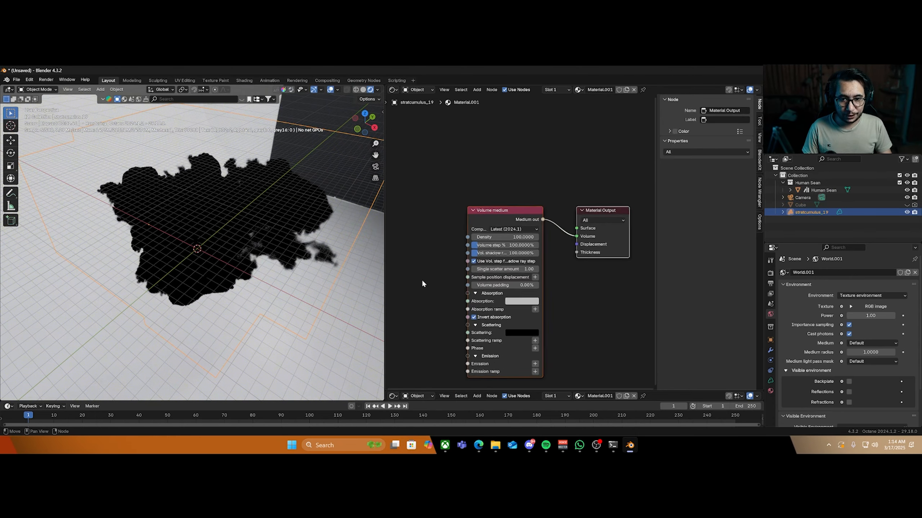
scroll(439, 181, "up", 2)
middle_click_drag(429, 342, 431, 285)
left_click(522, 308)
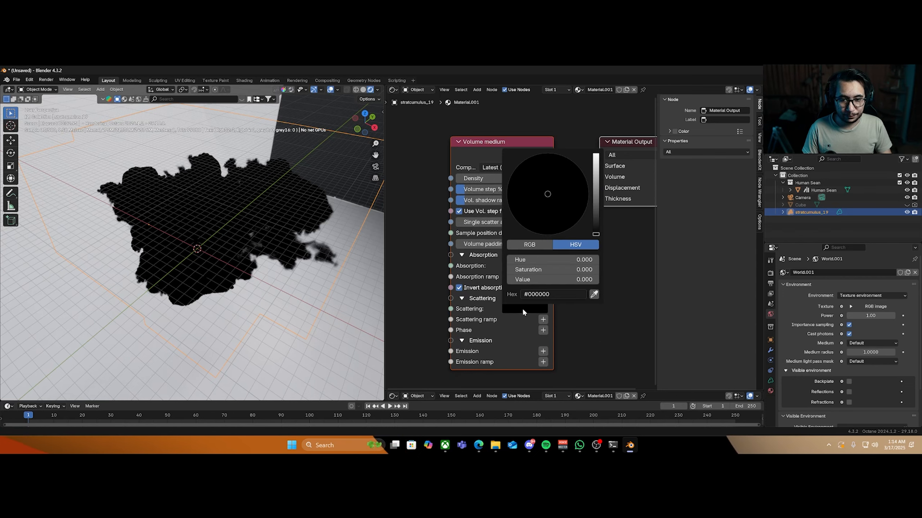
left_click_drag(598, 205, 596, 149)
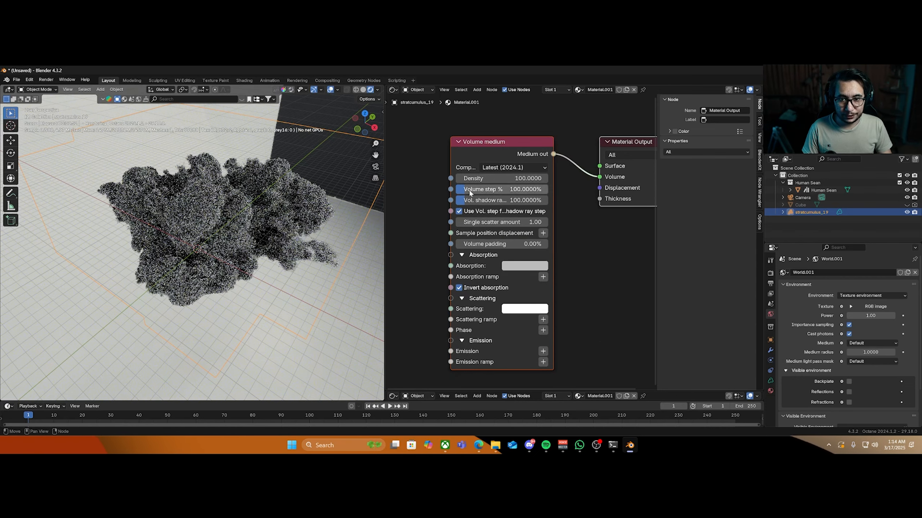
Raise the cloud's volume step and volume shadow ray step to 1000% and inspect the cloud up close
left_click_drag(468, 189, 546, 200)
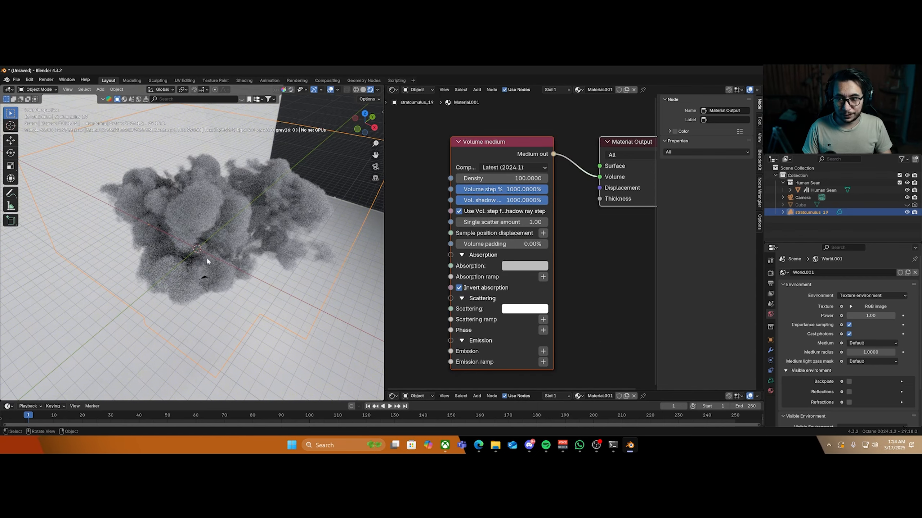
scroll(246, 245, "up", 4)
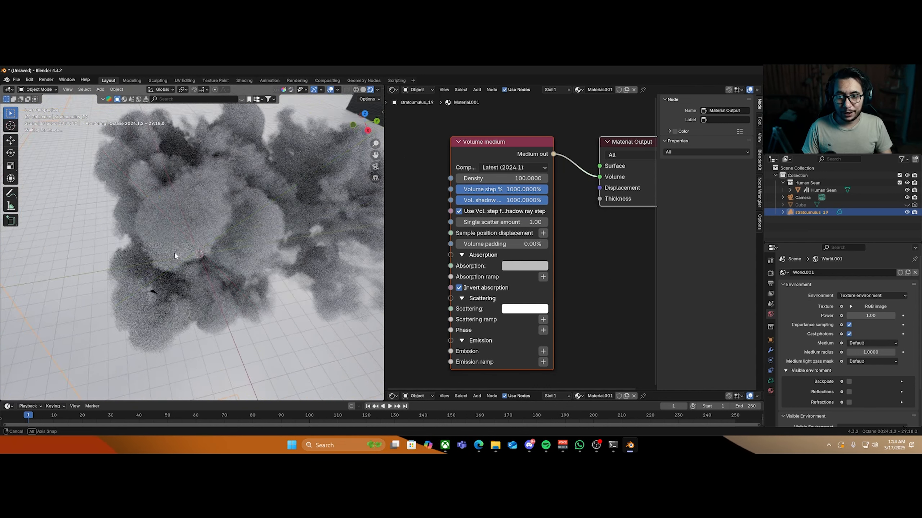
middle_click_drag(175, 253, 167, 247)
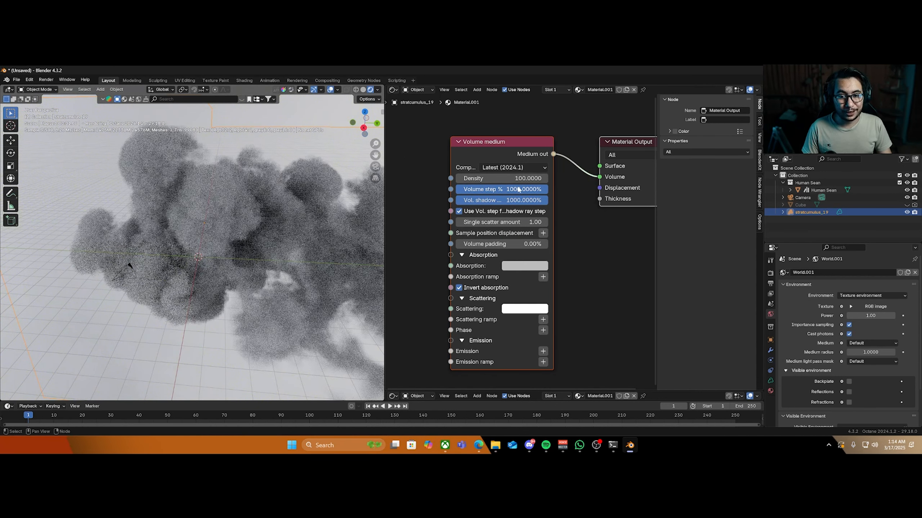
Set the cloud's Volume medium density to 0.5 and inspect the thinner cloud up close
double_click(519, 178)
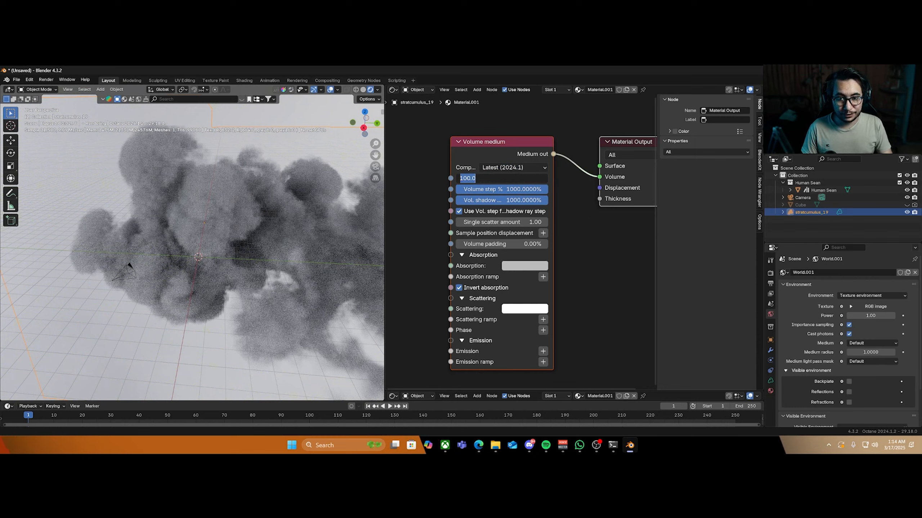
type("5")
key("Return")
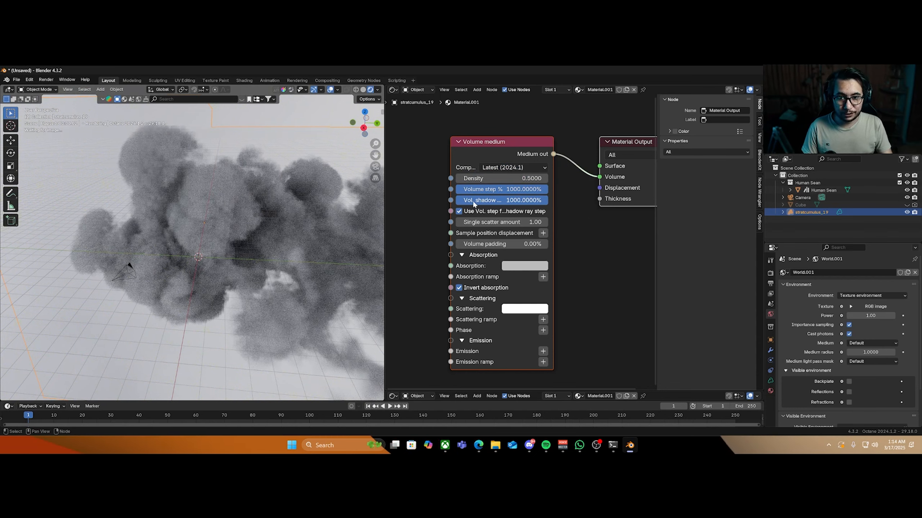
middle_click_drag(190, 247, 230, 282)
scroll(212, 290, "up", 6)
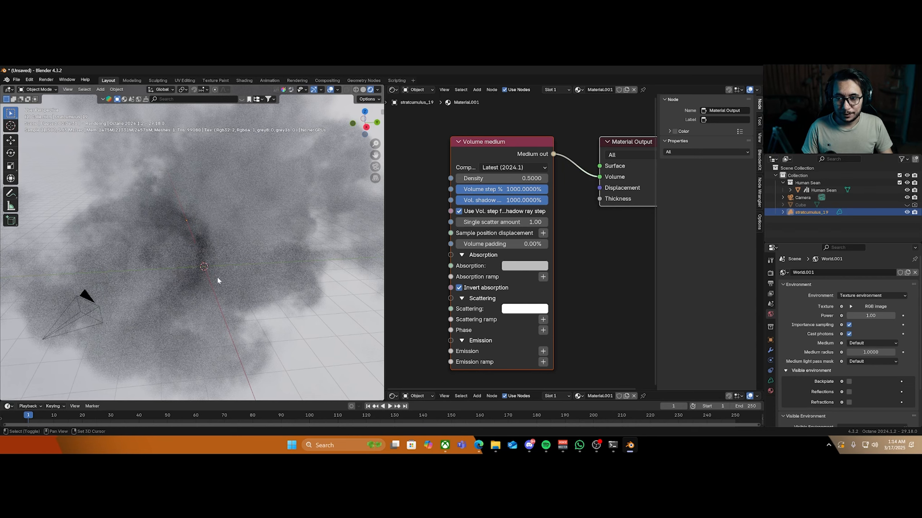
Add an Octane Area Light and move it to the side of the cloud
key("shift+a")
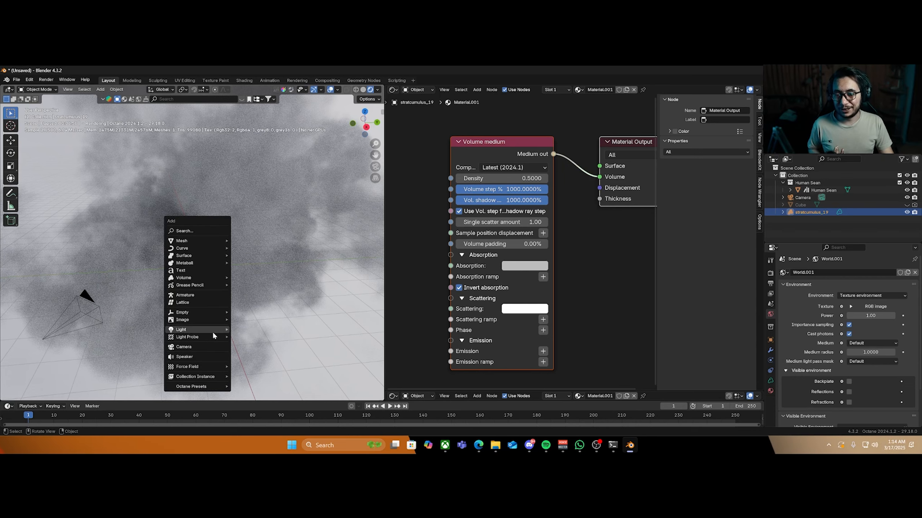
mouse_move(212, 330)
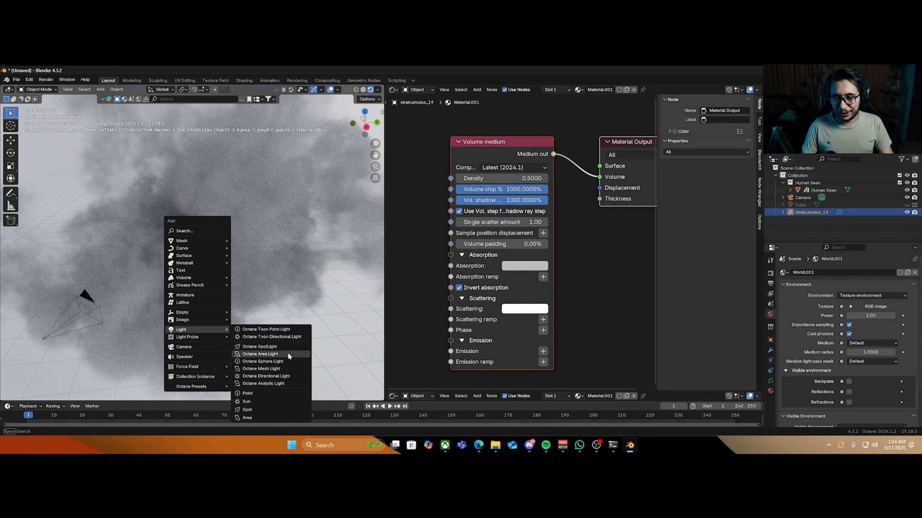
left_click(275, 353)
key("g")
left_click(143, 205)
key("g")
key("y")
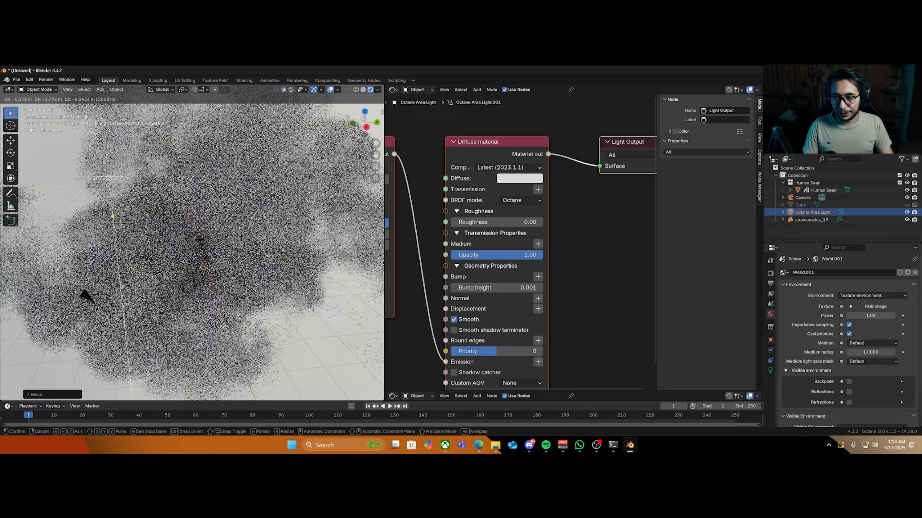
left_click(77, 206)
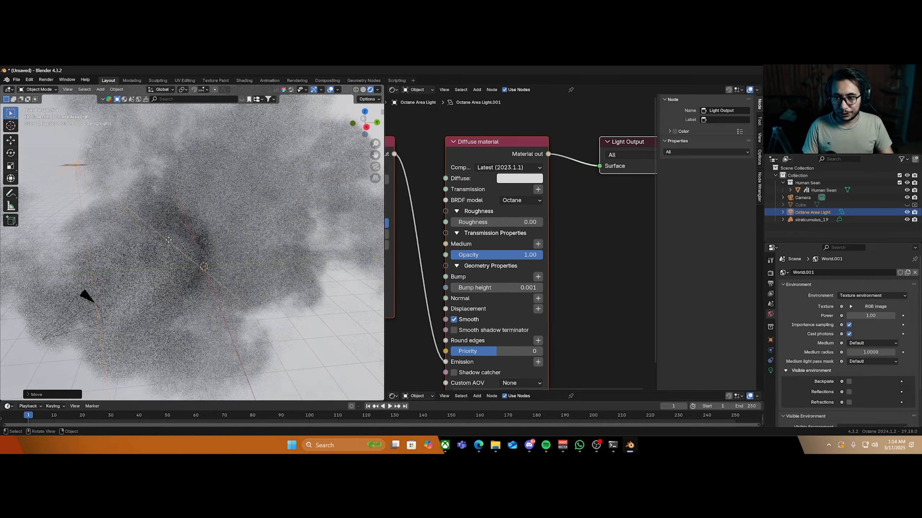
Aim the area light at the cloud's centre and set its Diffuse material opacity to 0
left_click_drag(81, 204, 195, 247)
left_click_drag(531, 256, 445, 256)
Raise the brightness of the Texture emission colour on the area light
middle_click_drag(398, 288, 561, 278)
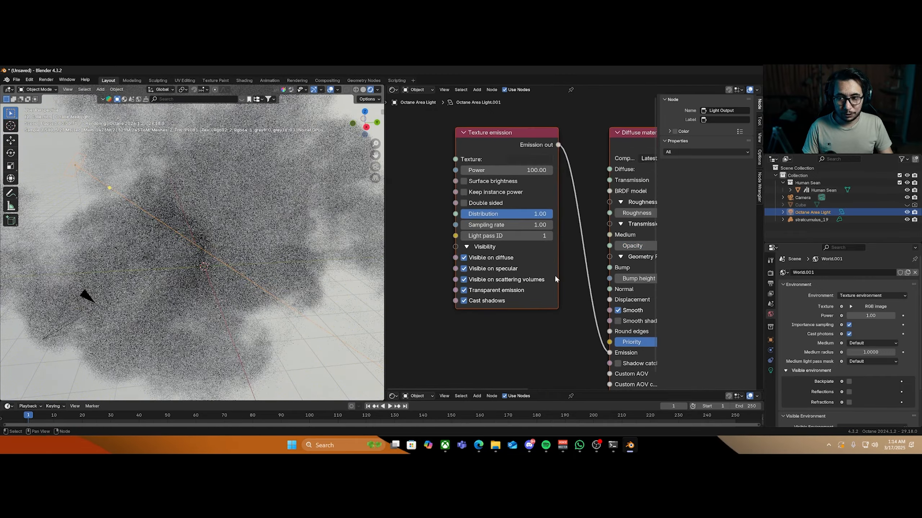
left_click(540, 159)
left_click_drag(600, 238, 601, 169)
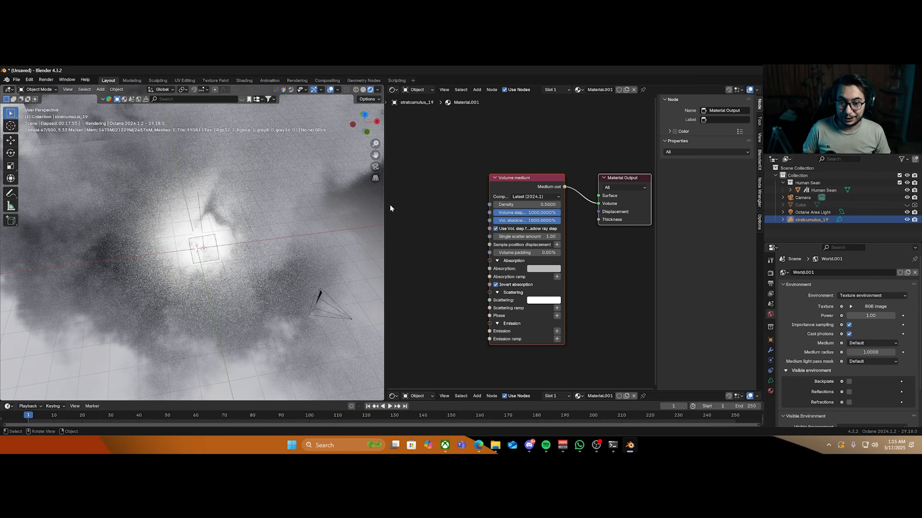
Set the absorption colour of the cloud's Volume medium to white
scroll(463, 323, "up", 1)
left_click(551, 275)
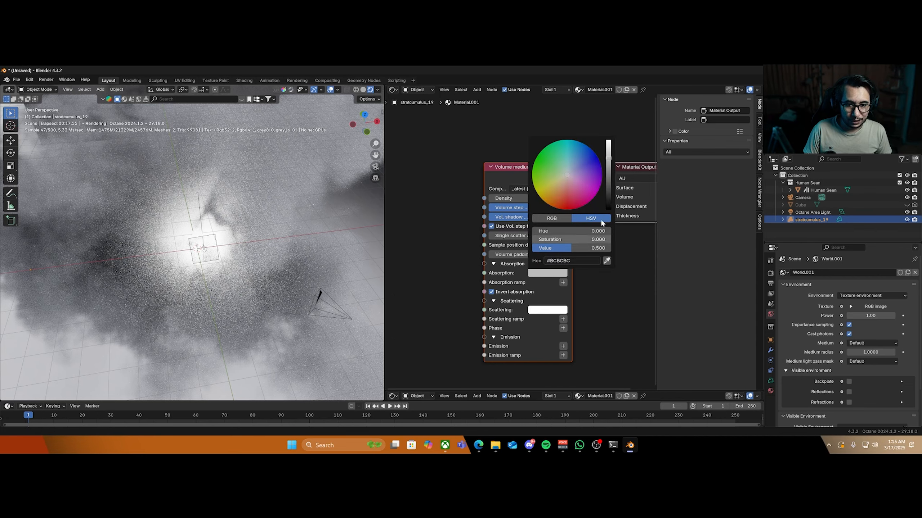
left_click_drag(609, 177, 609, 148)
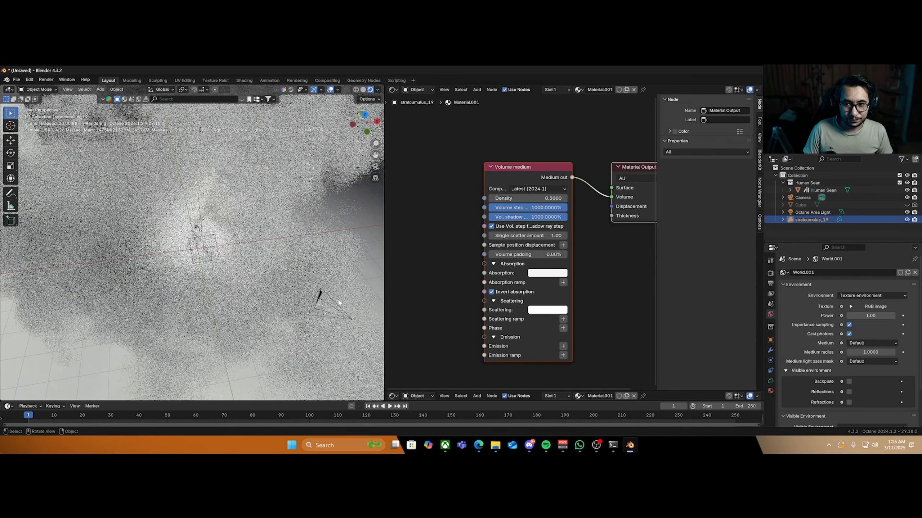
Try a single scatter amount of 4.19 on the cloud's Volume medium and inspect the lit cloud from another angle
scroll(495, 284, "up", 2)
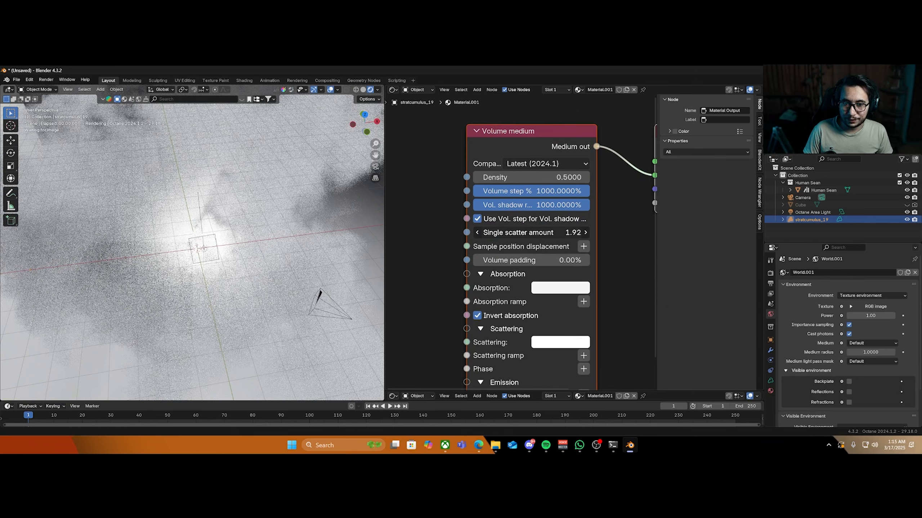
left_click_drag(544, 234, 588, 234)
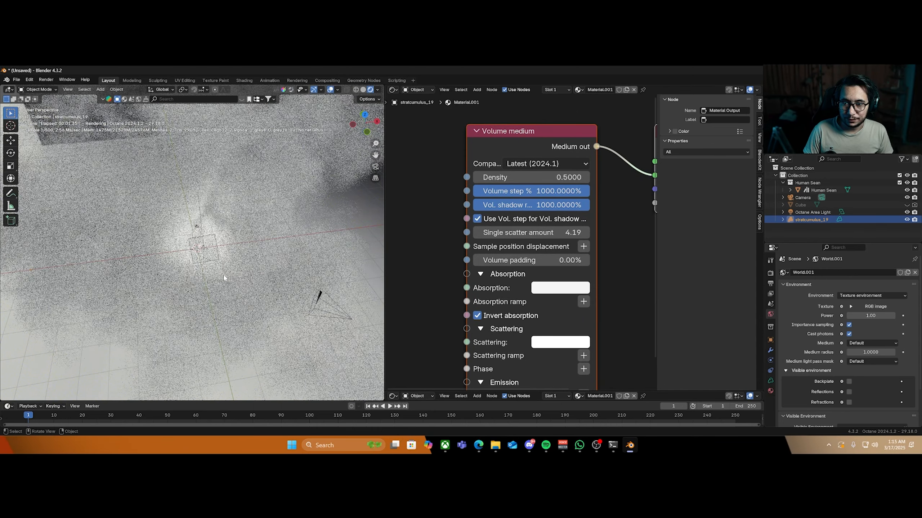
middle_click_drag(309, 327, 235, 303)
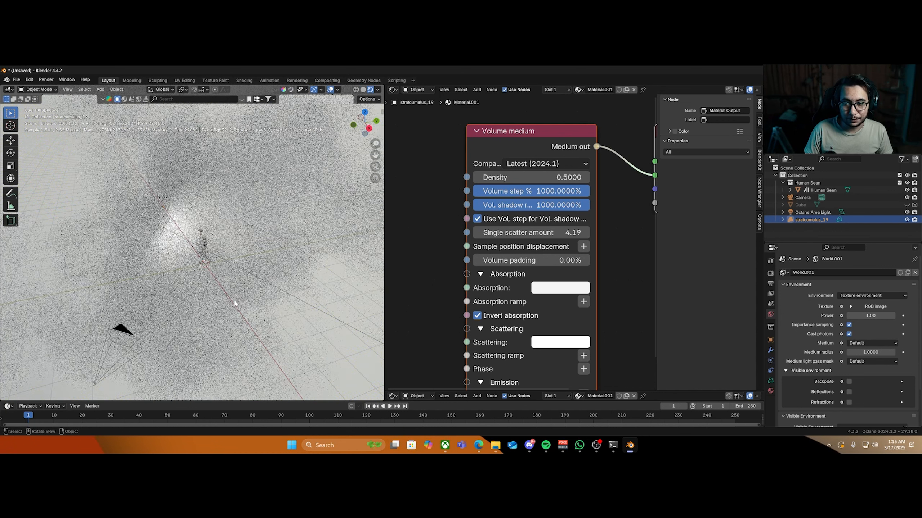
Set the single scatter amount of the cloud's Volume medium to 1
left_click(531, 233)
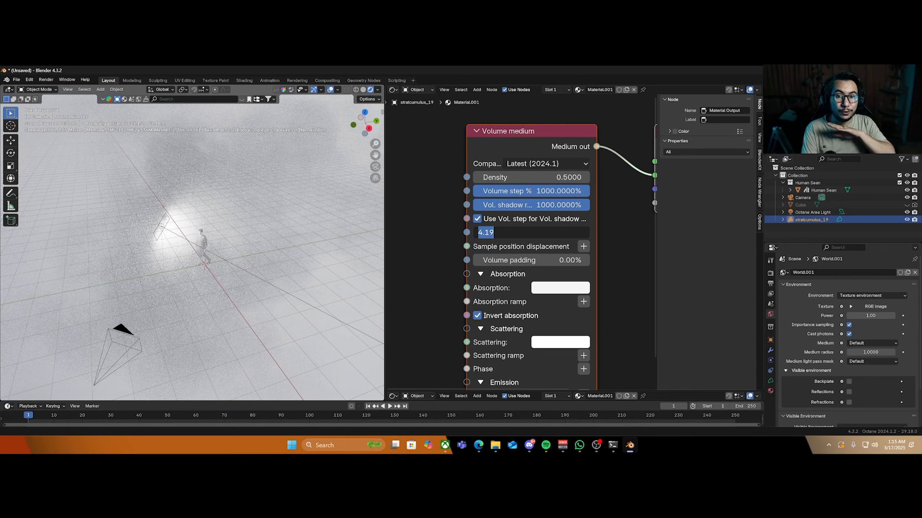
type("1")
key("Return")
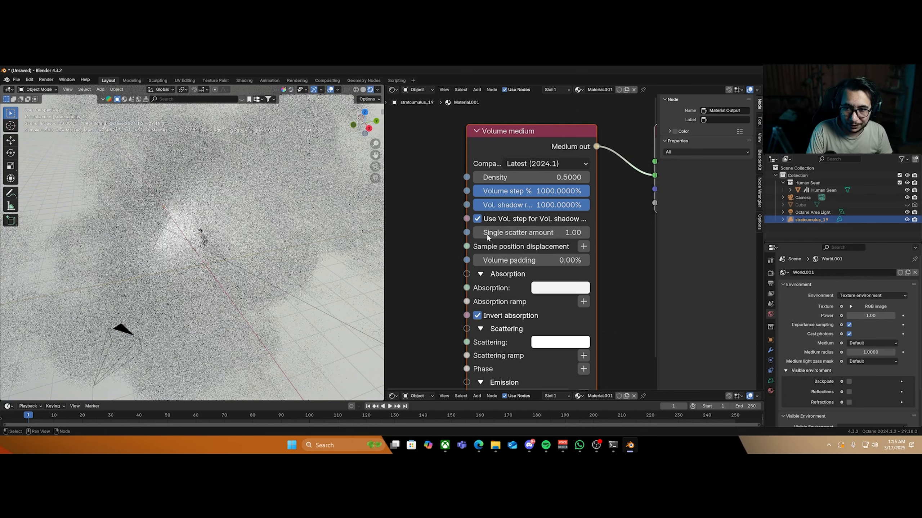
scroll(529, 319, "down", 2)
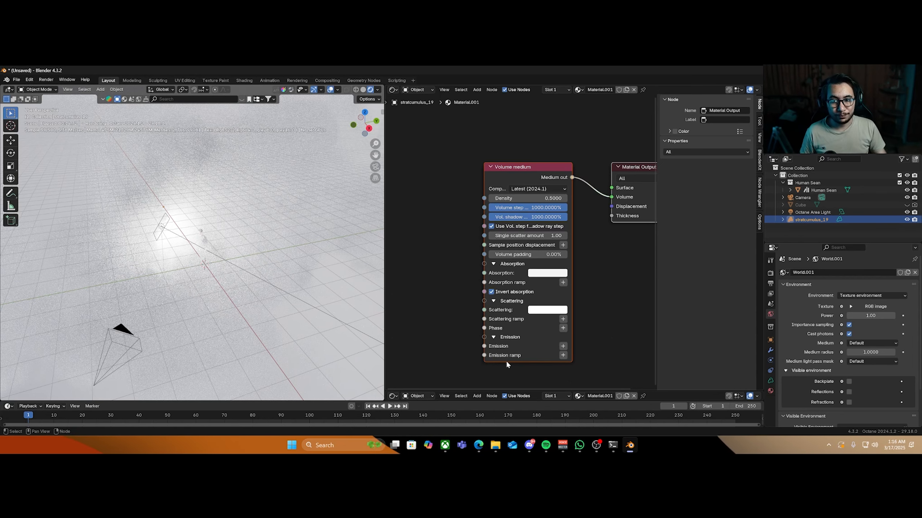
Change the viewport shading to Solid and delete the stratcumulus_19 cloud volume
key("z")
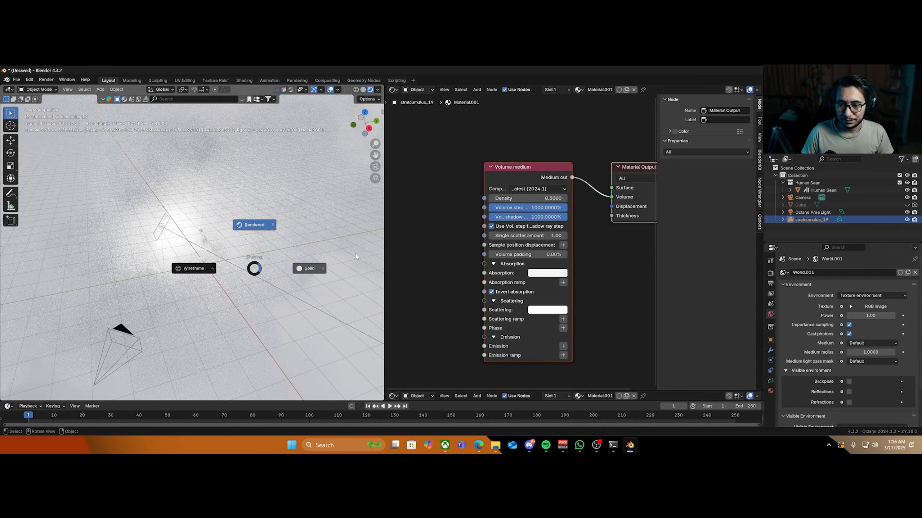
left_click(356, 256)
scroll(254, 254, "down", 3)
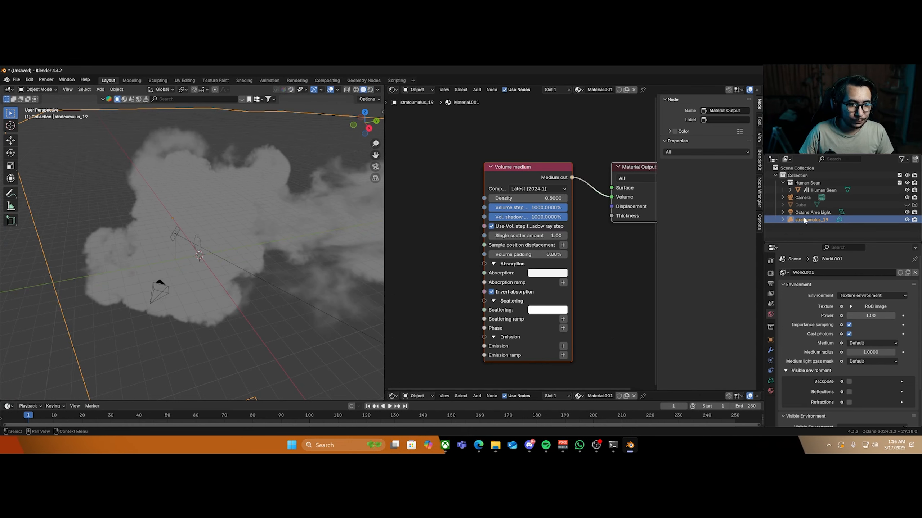
key("Delete")
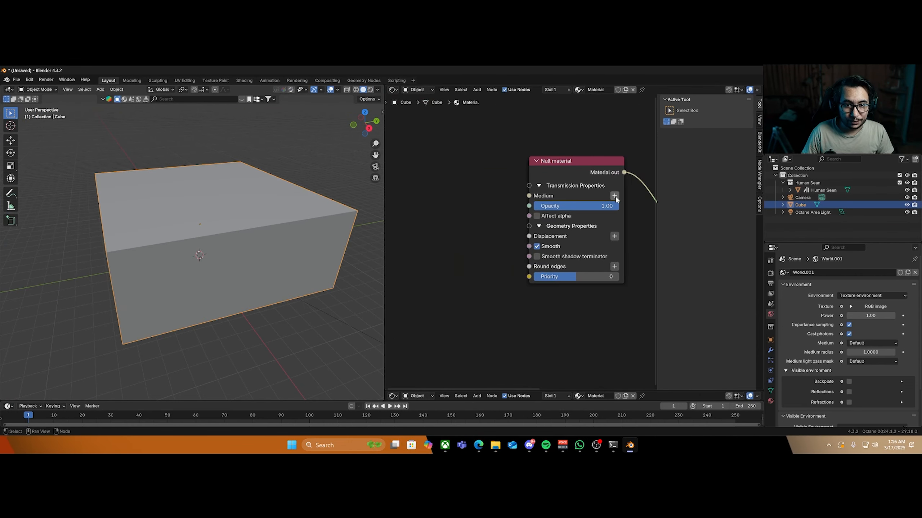
Add an Octane medium to the Medium input of the cube's Null material
left_click(614, 196)
mouse_move(608, 207)
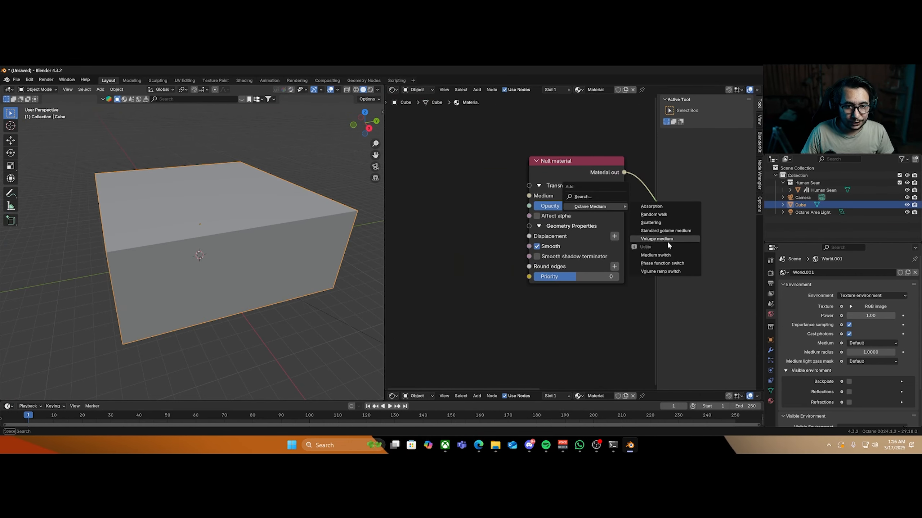